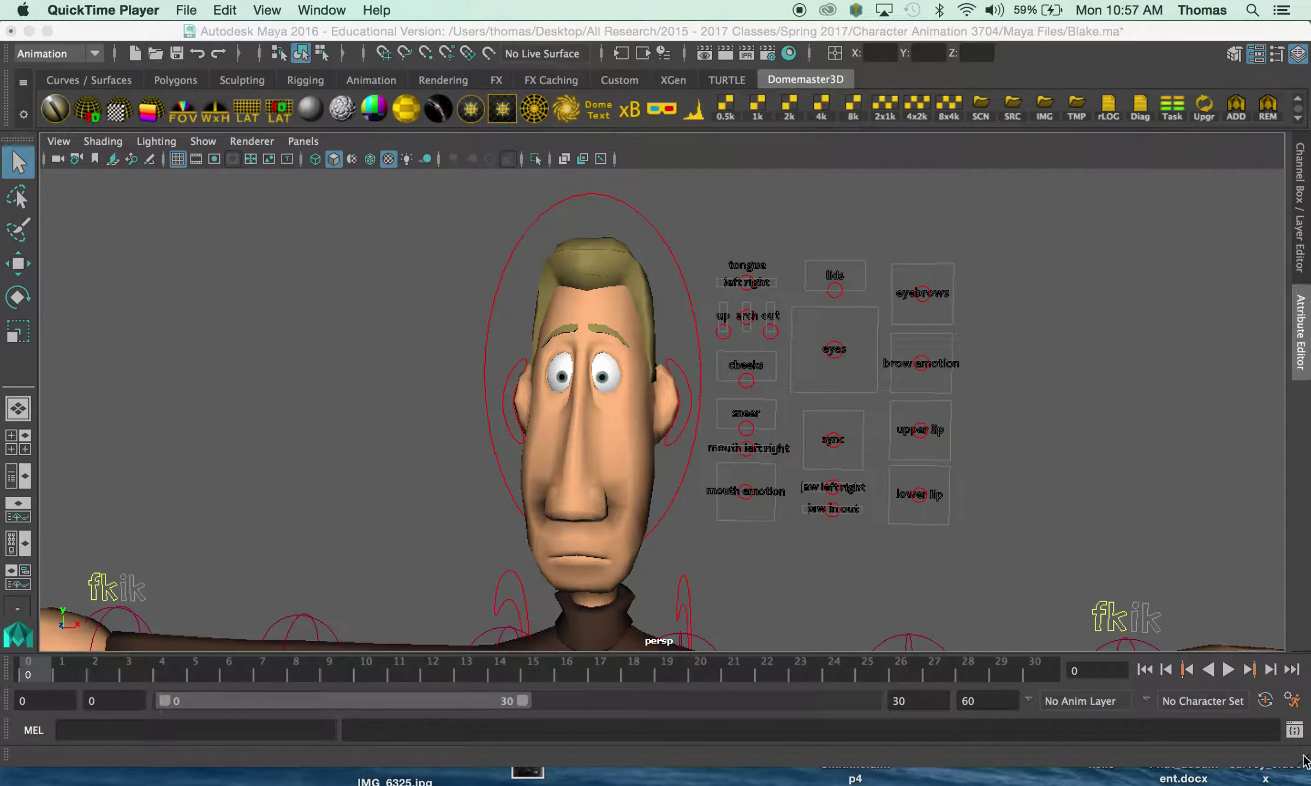
Enlarge the Blake.ma Maya window over the dock, then shift it down to reveal the desktop.
left_click_drag(1306, 764, 1301, 775)
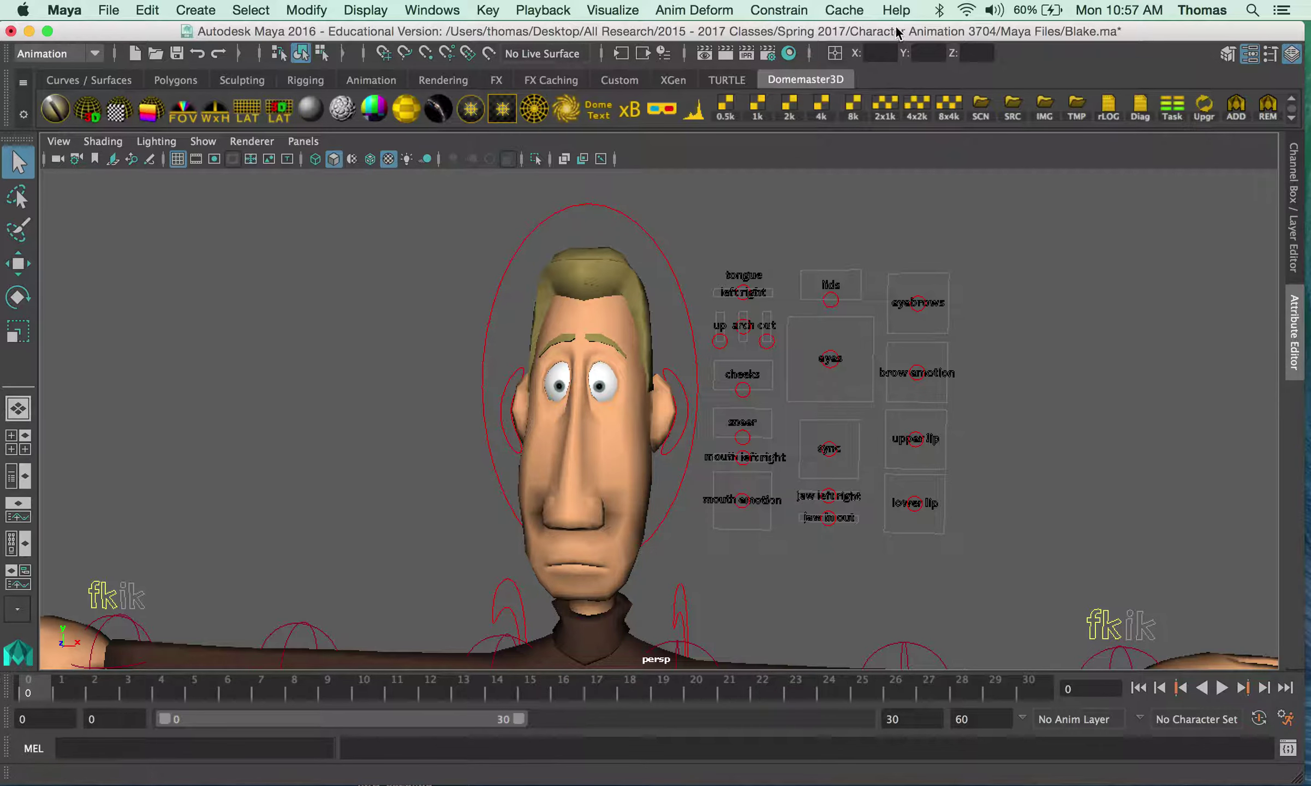
left_click_drag(898, 31, 903, 99)
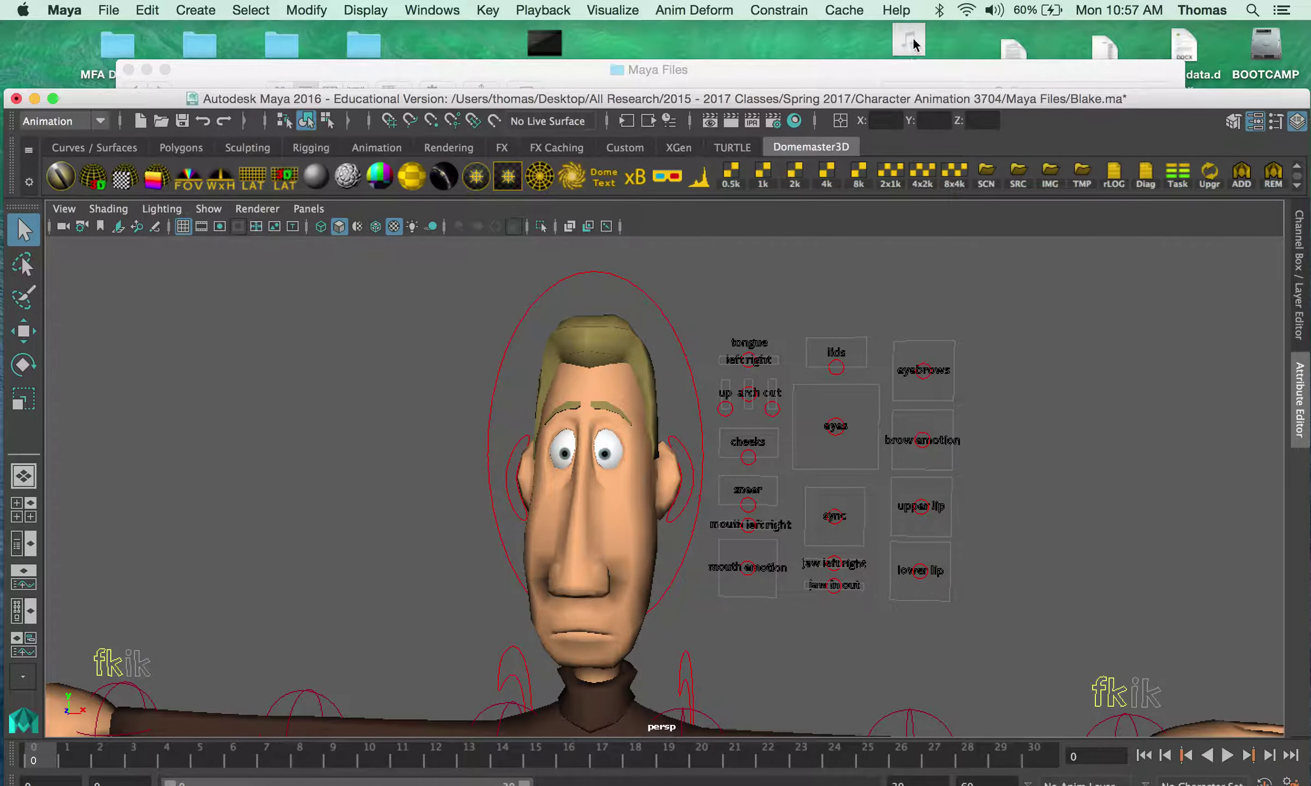
Import hello.mp3 from the desktop into the Maya viewport and move the window back to the top.
left_click_drag(900, 36, 887, 32)
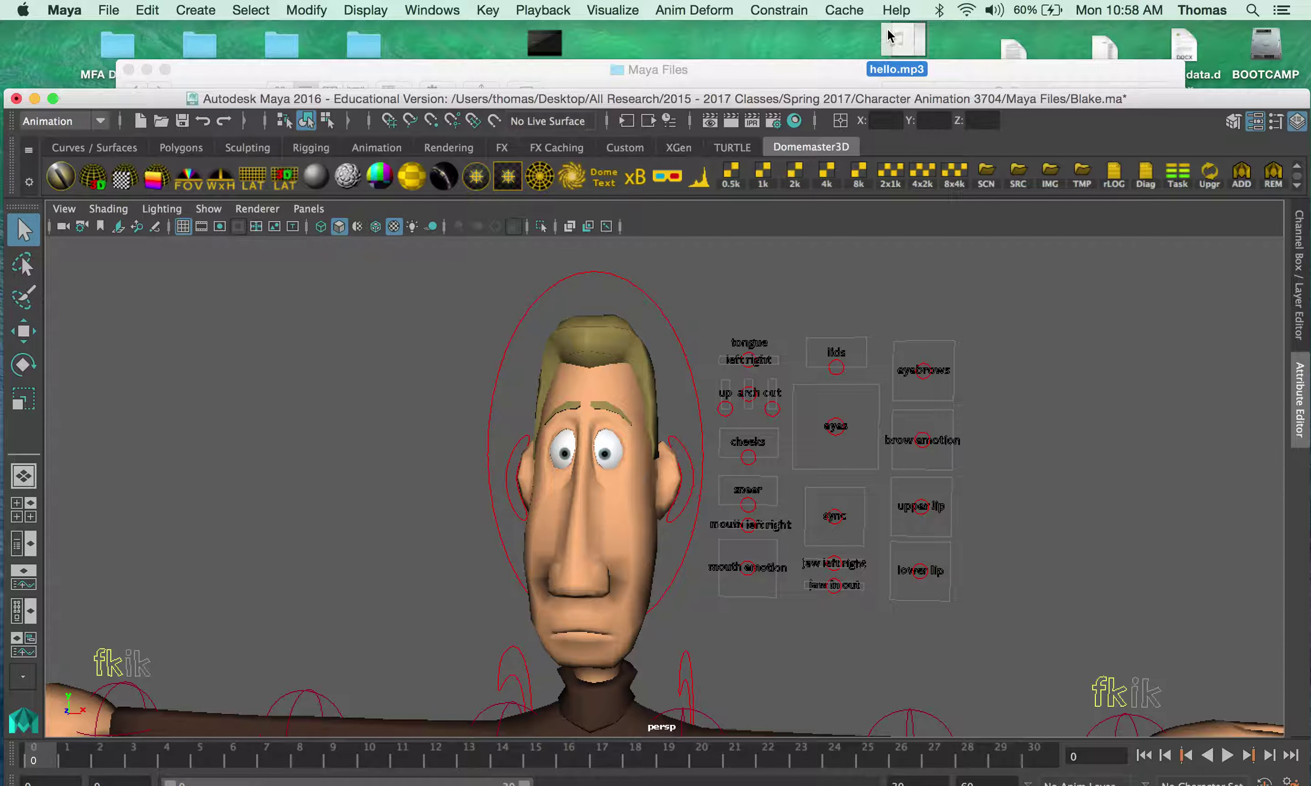
left_click_drag(887, 35, 875, 30)
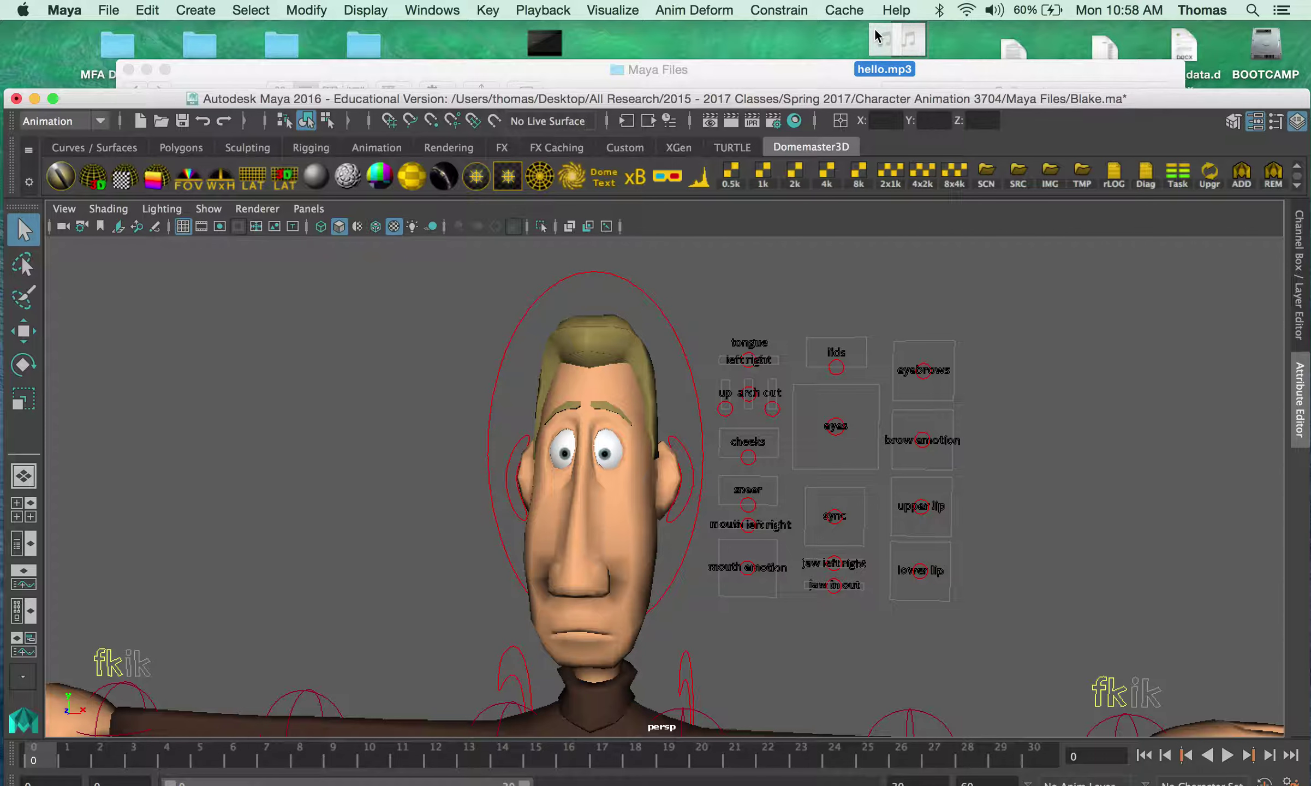
left_click_drag(875, 28, 615, 756)
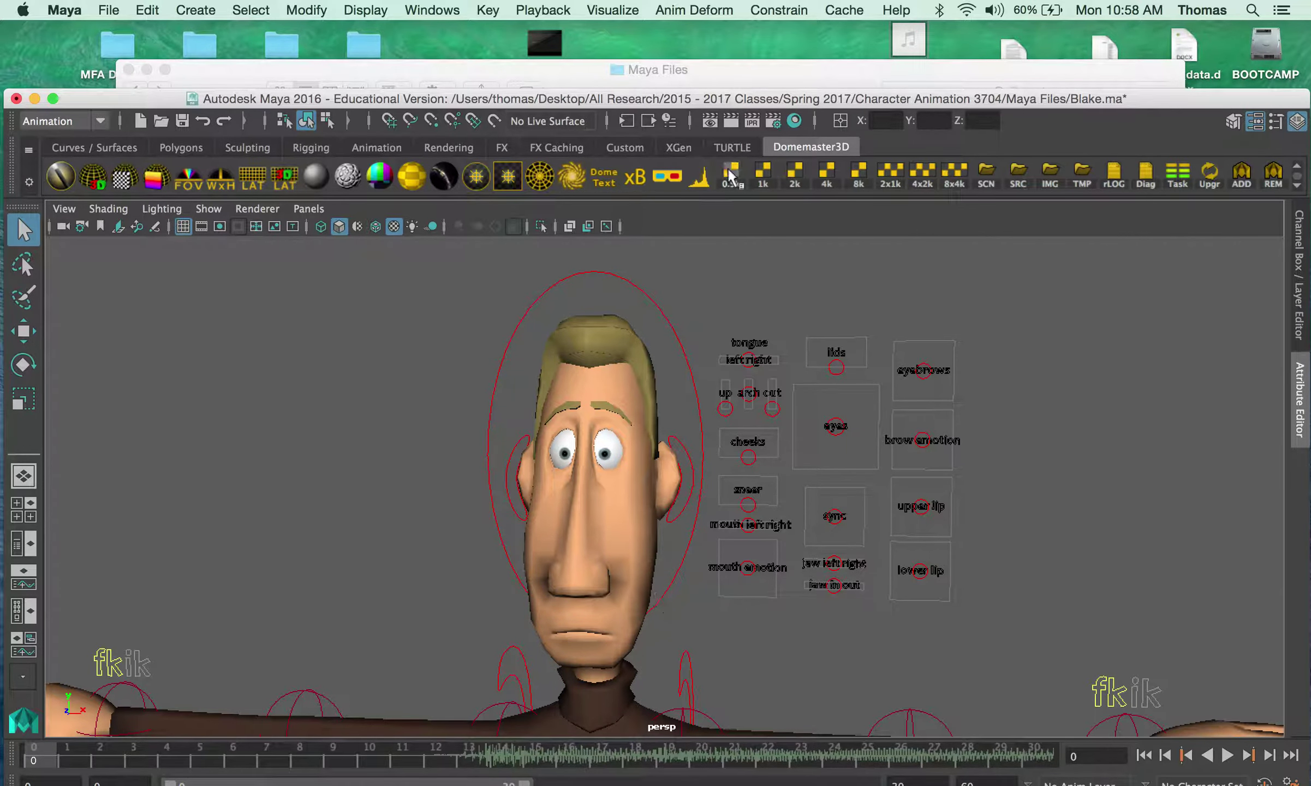
left_click_drag(674, 96, 663, 16)
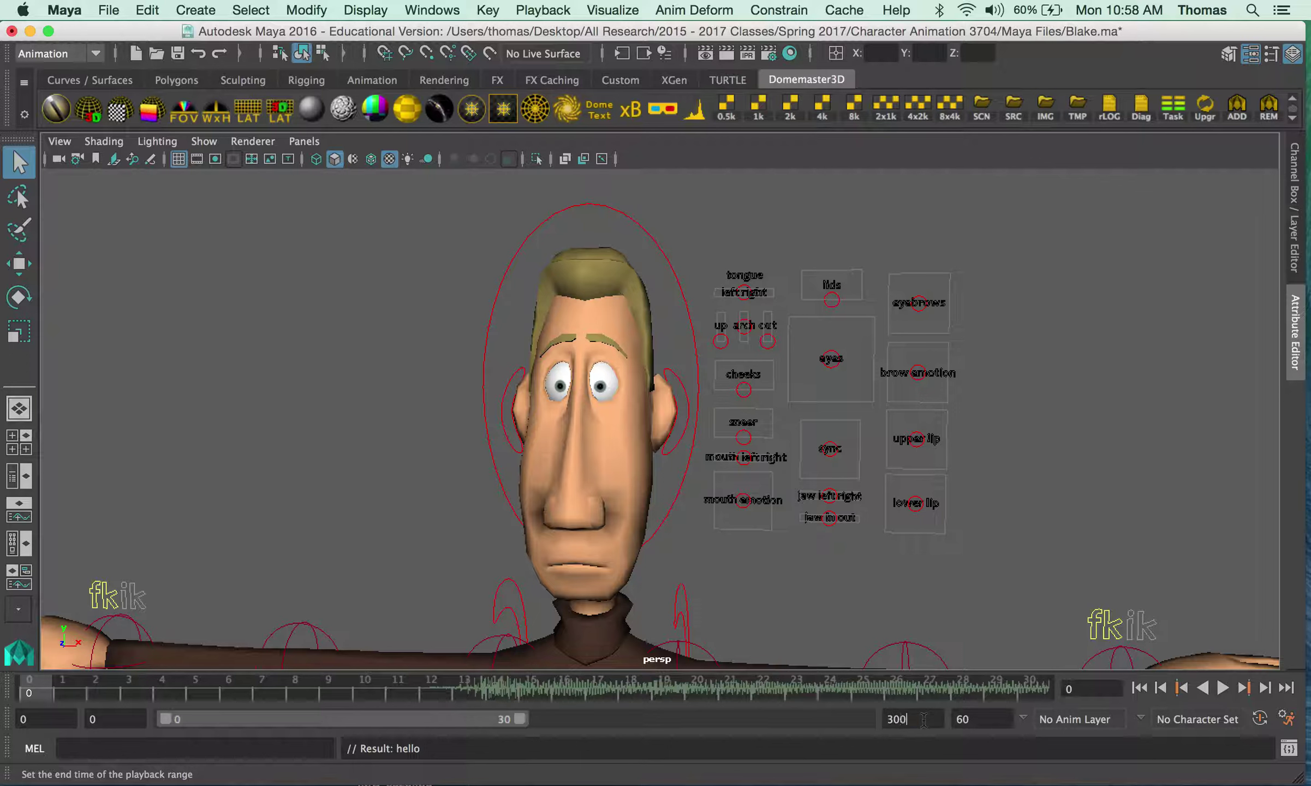
Set the animation end time to 300 and play the animation with its audio.
key("Return")
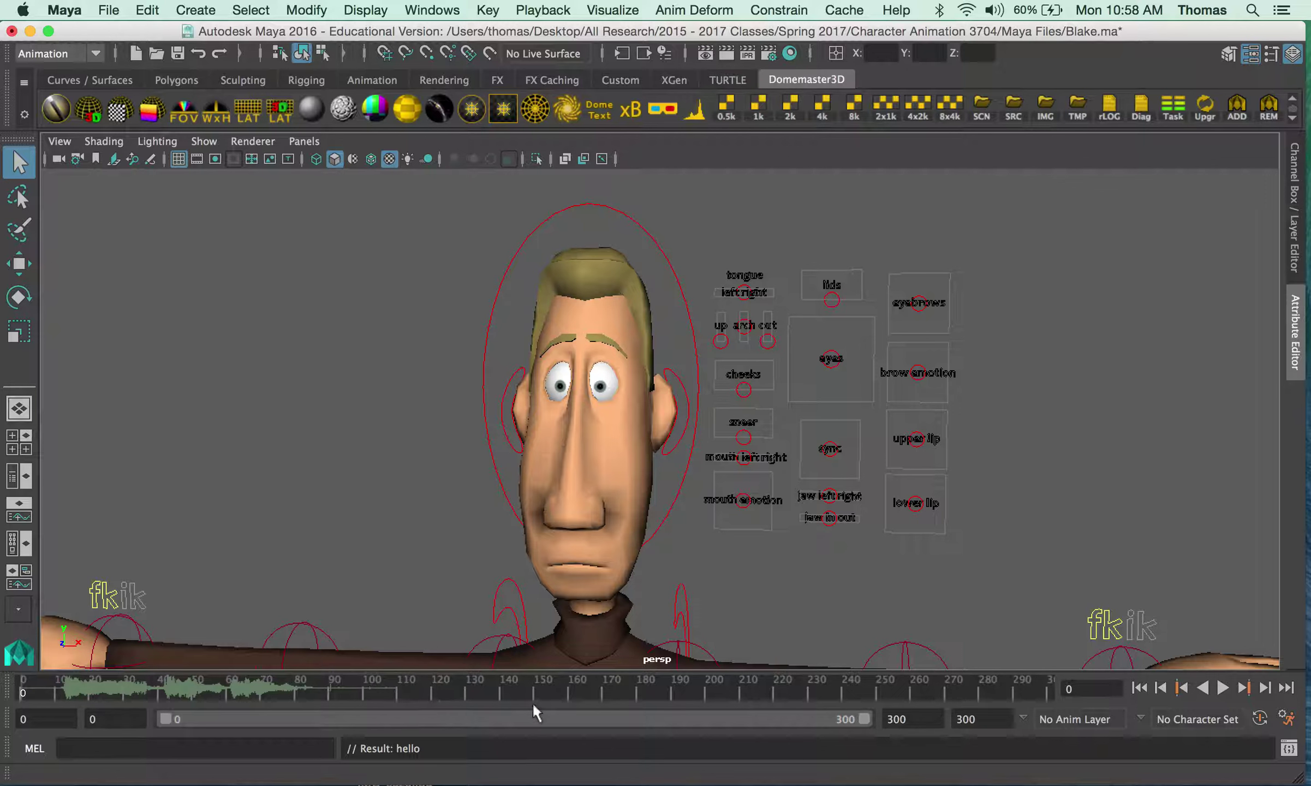
left_click(1222, 688)
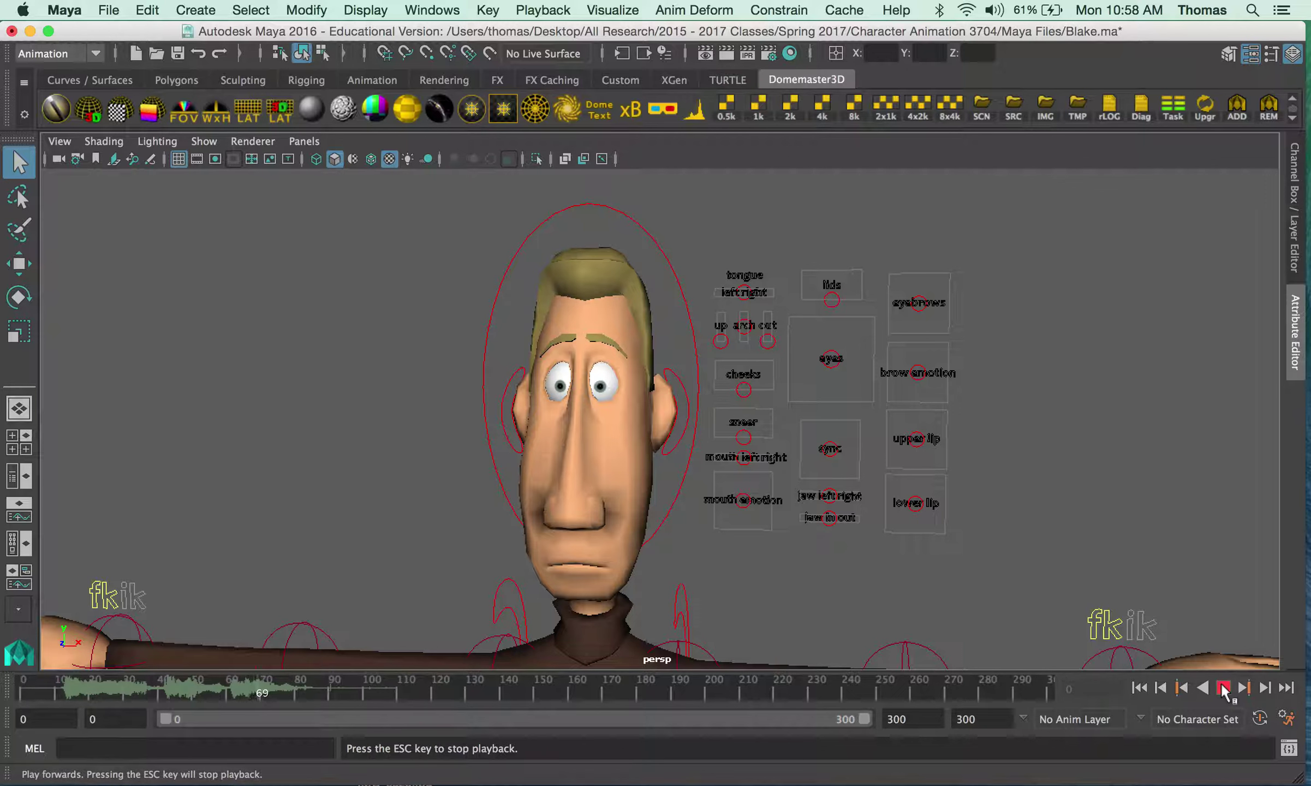
left_click(1224, 688)
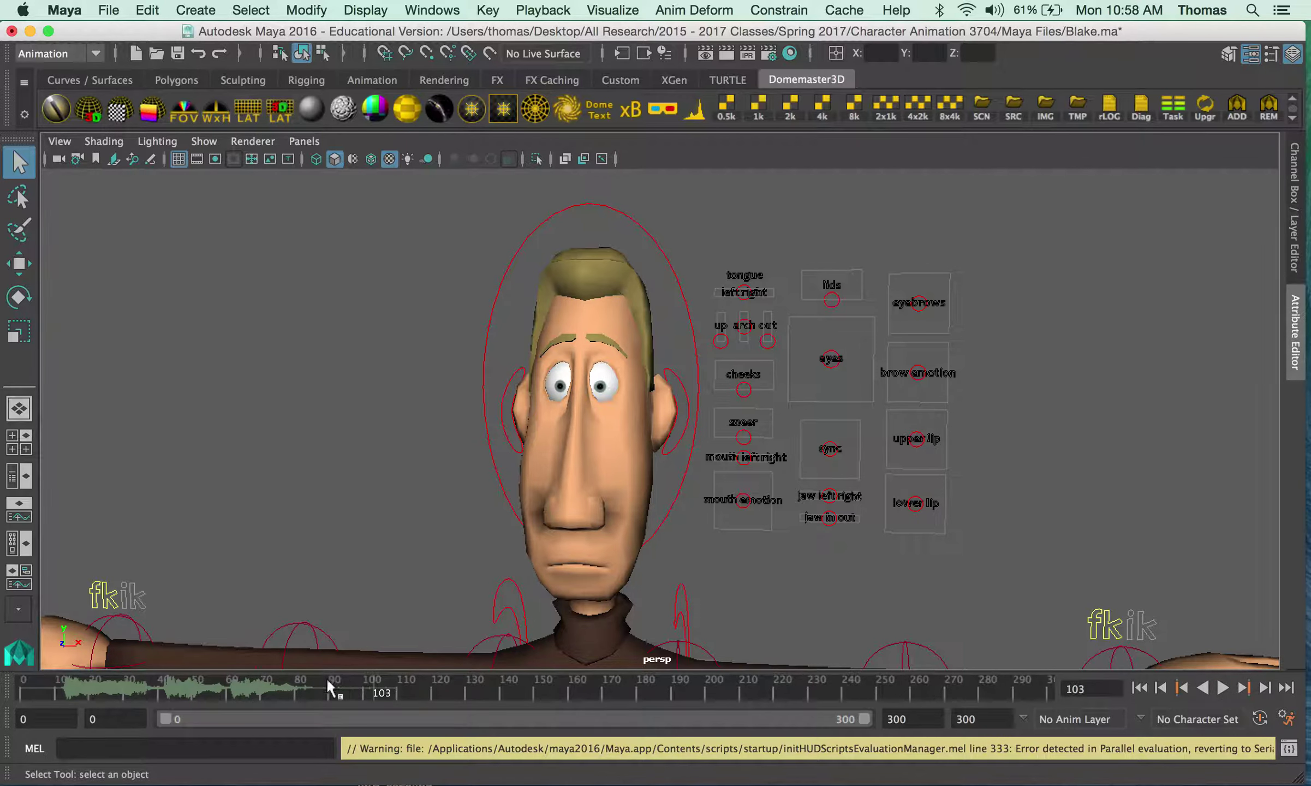
Replay around frame 60, then set the playback range to frames 0–188 across the waveform.
key("alt+v")
left_click_drag(221, 690, 247, 691)
left_click_drag(861, 713, 265, 714)
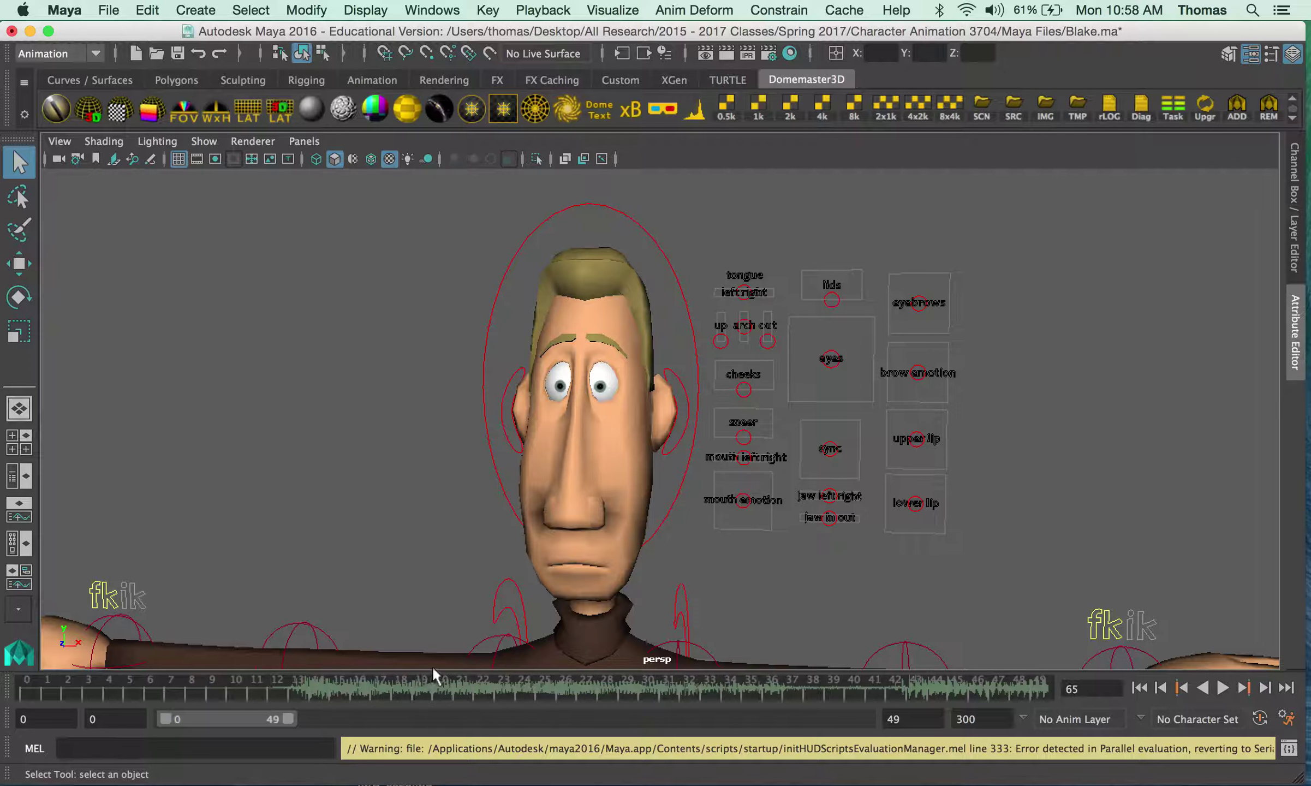
left_click_drag(285, 716, 620, 744)
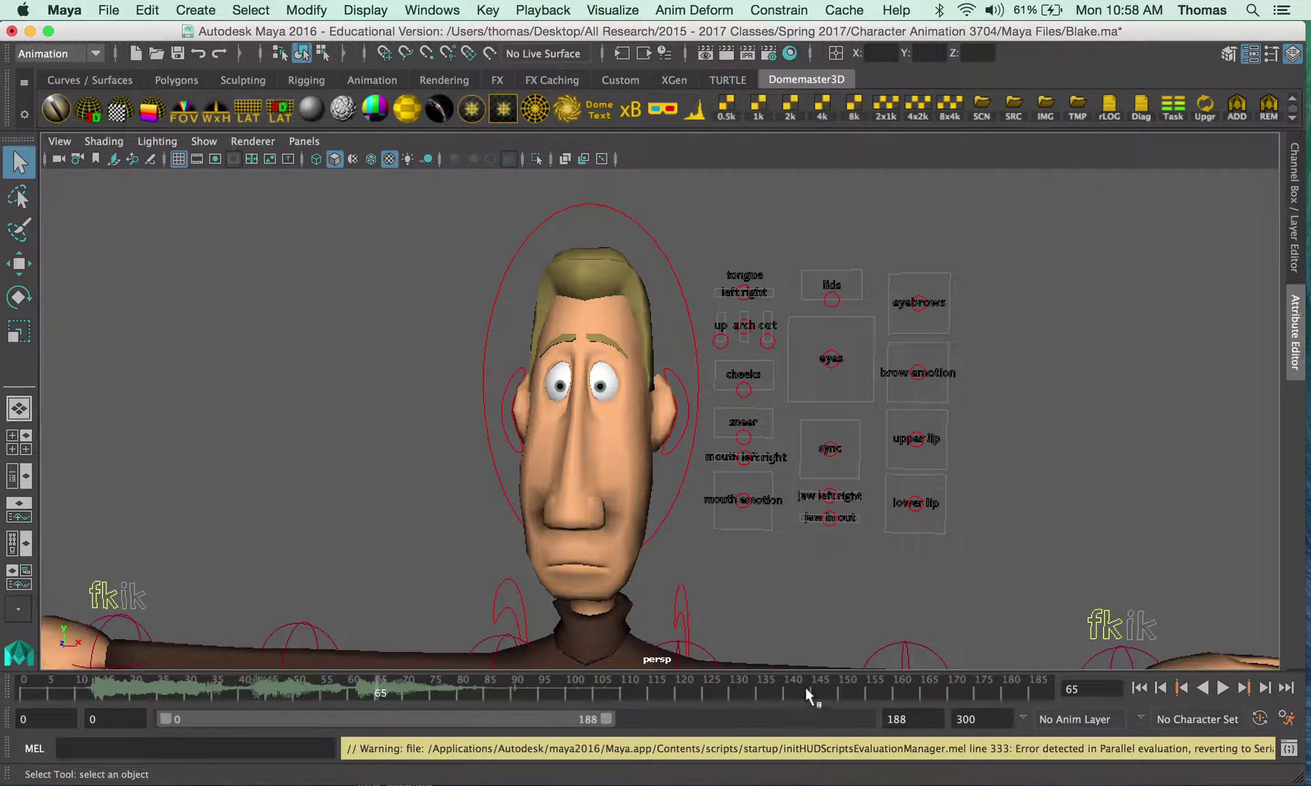
Set playback speed to Real-time from the time slider menu, then play the audio, stopping at frame 74.
left_click(628, 686)
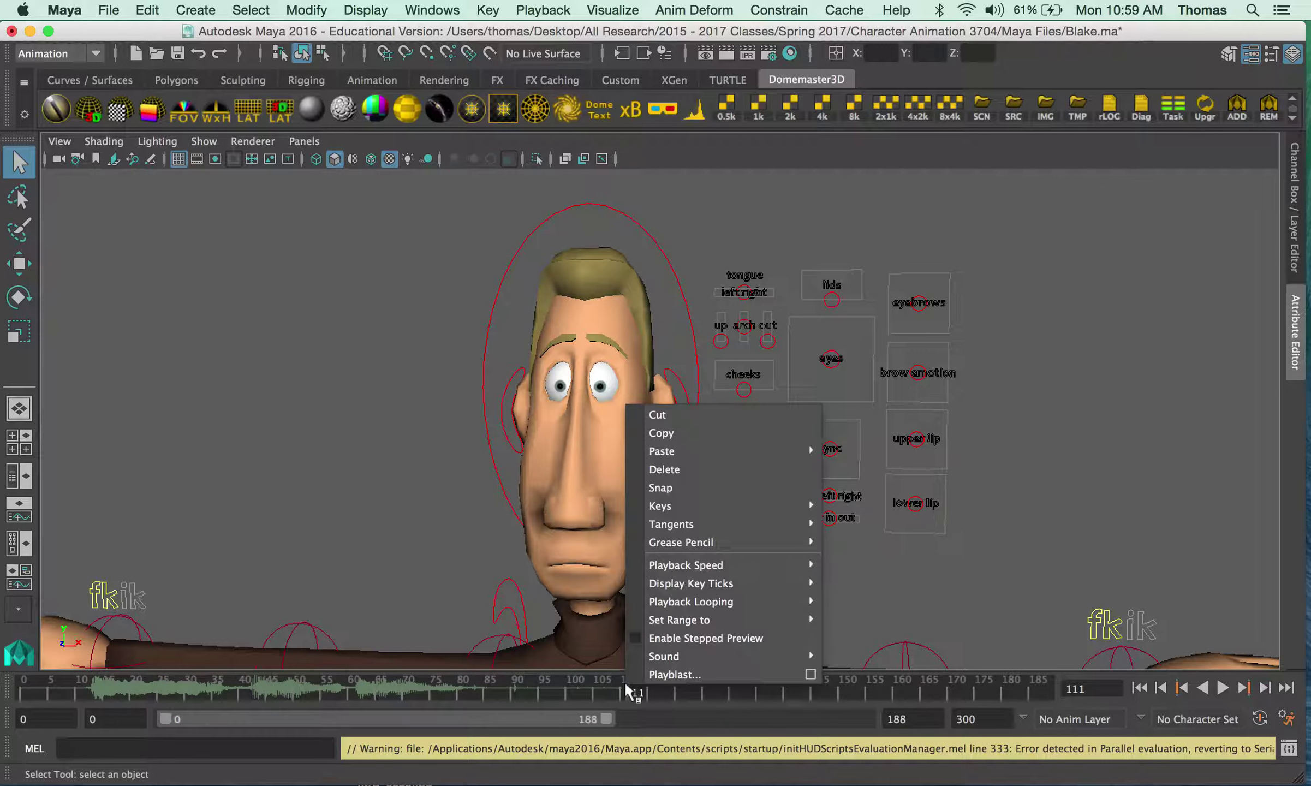
right_click(628, 687)
mouse_move(694, 602)
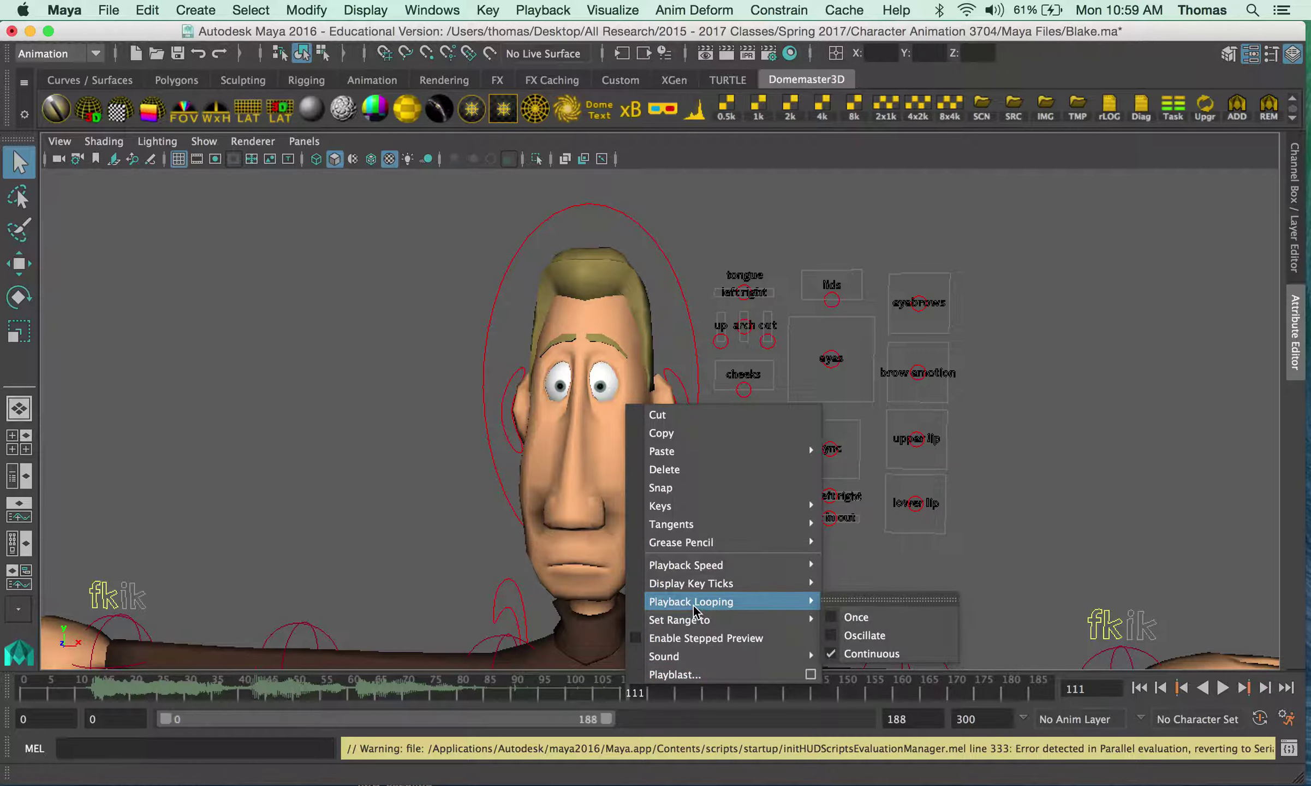
mouse_move(697, 570)
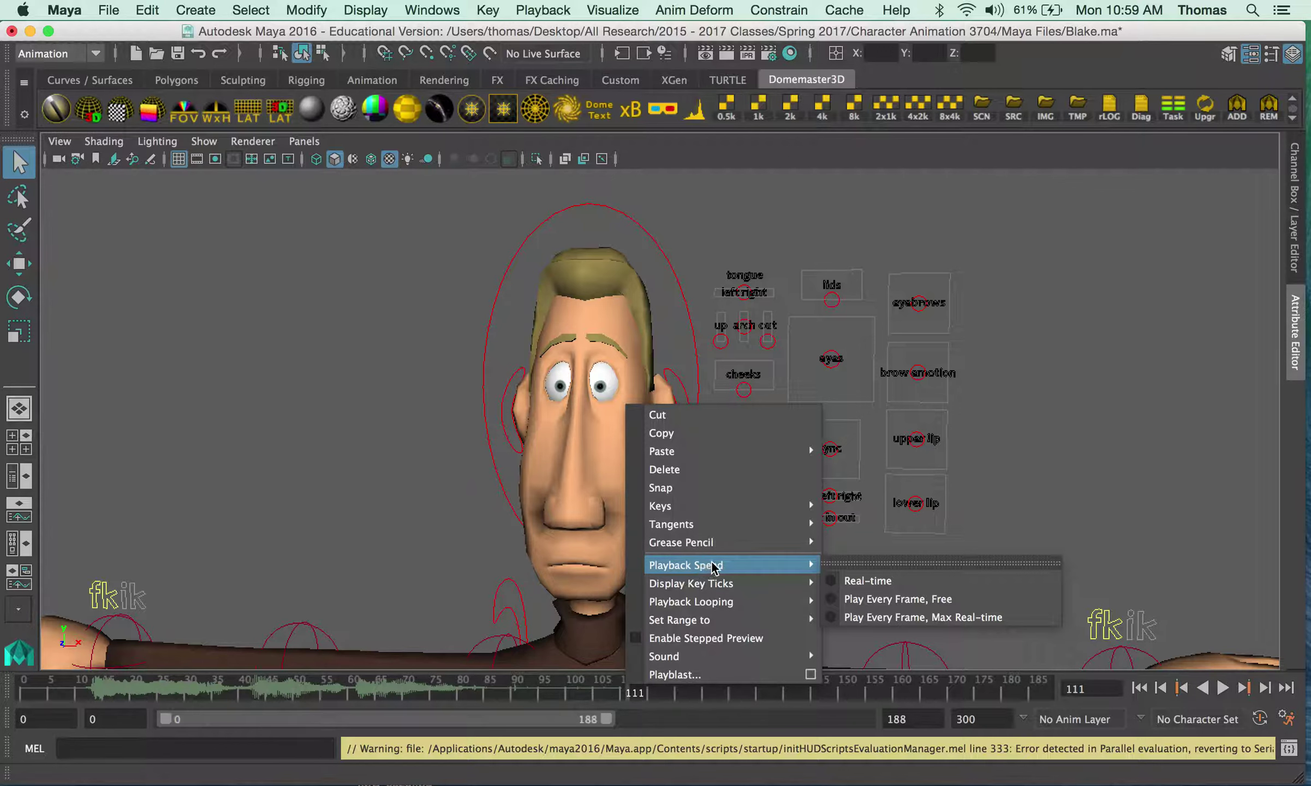
left_click(849, 582)
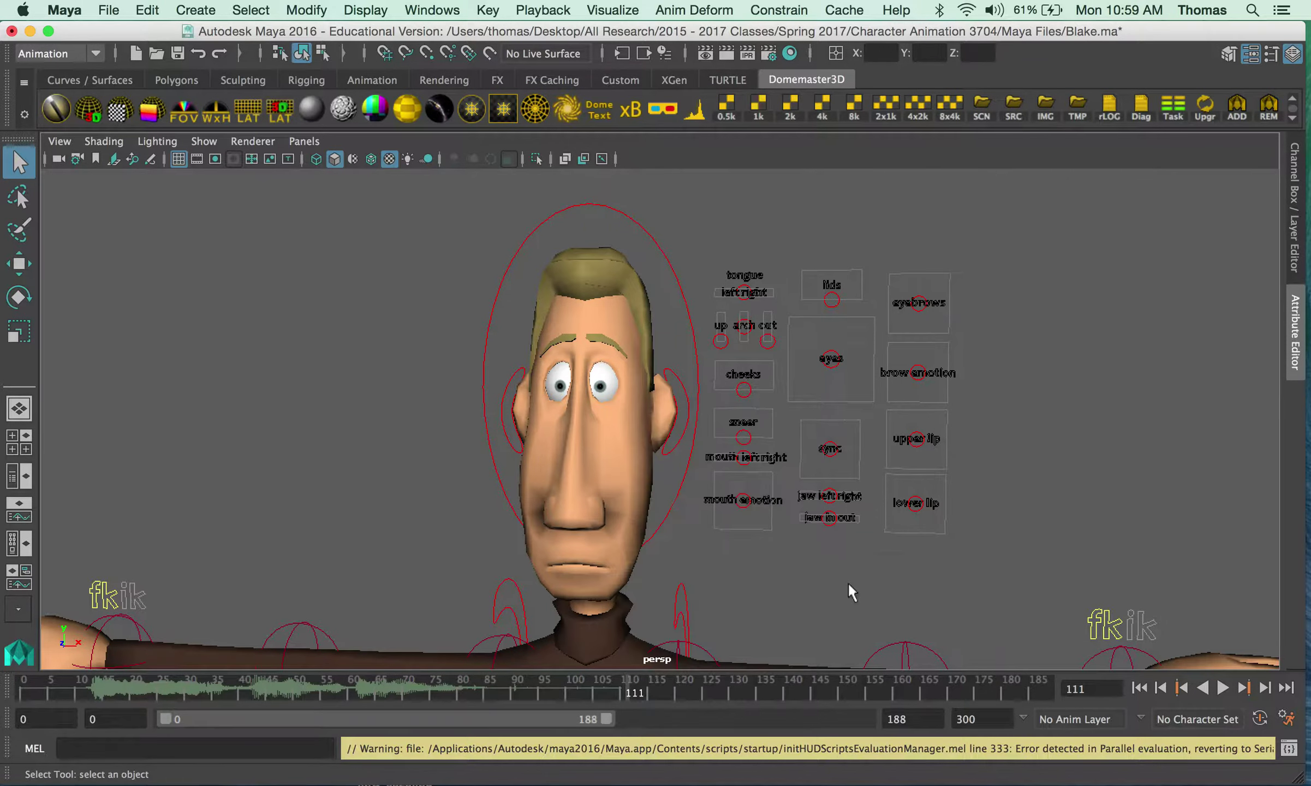
left_click(1223, 688)
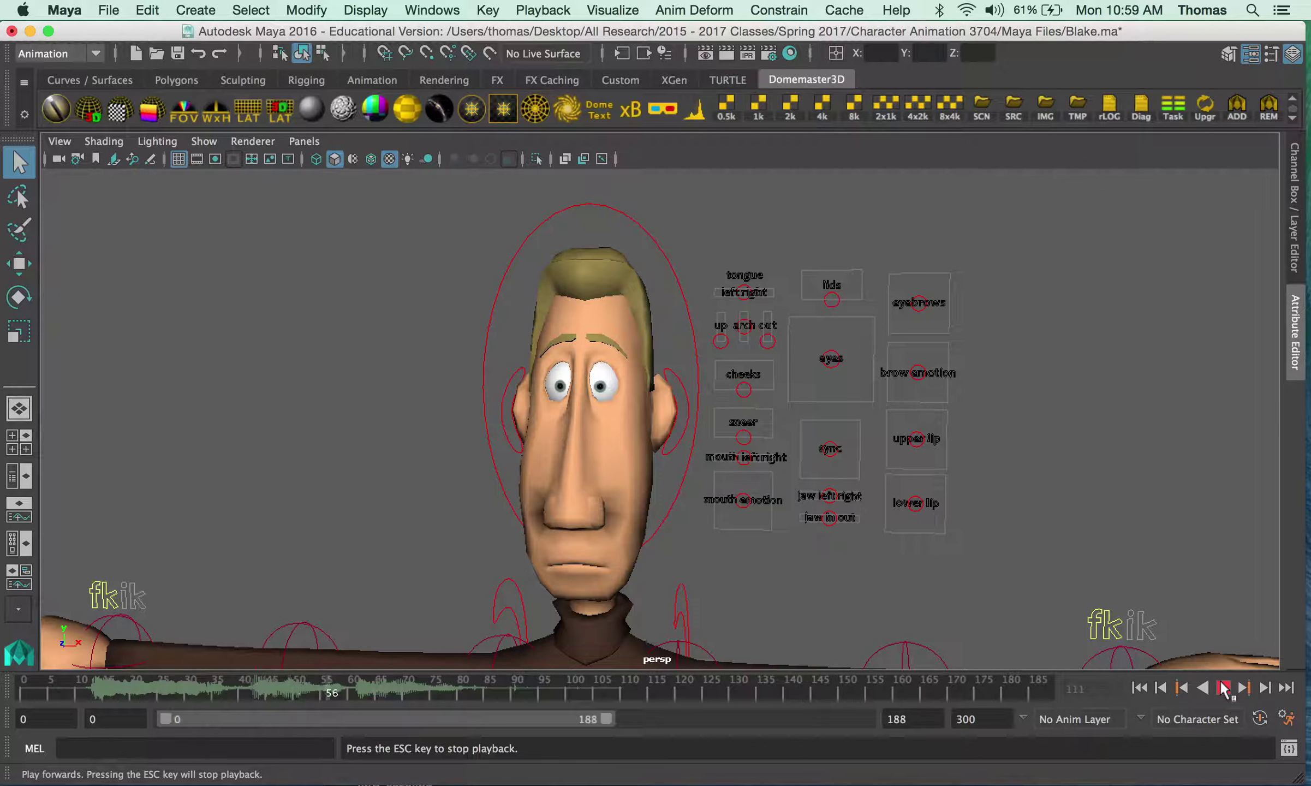
left_click(1223, 687)
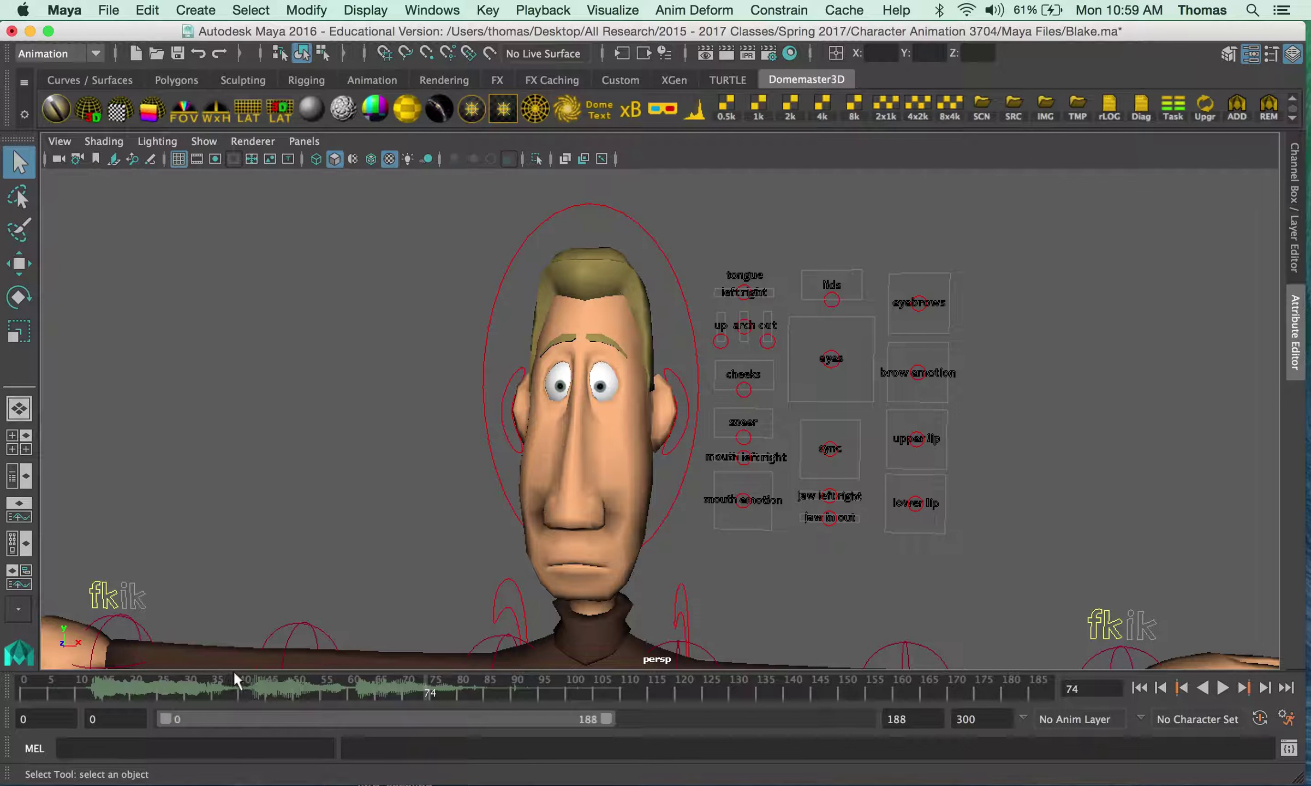
Save the Time Slider preferences with Real-time [30 fps] playback and continuous looping.
left_click(1285, 719)
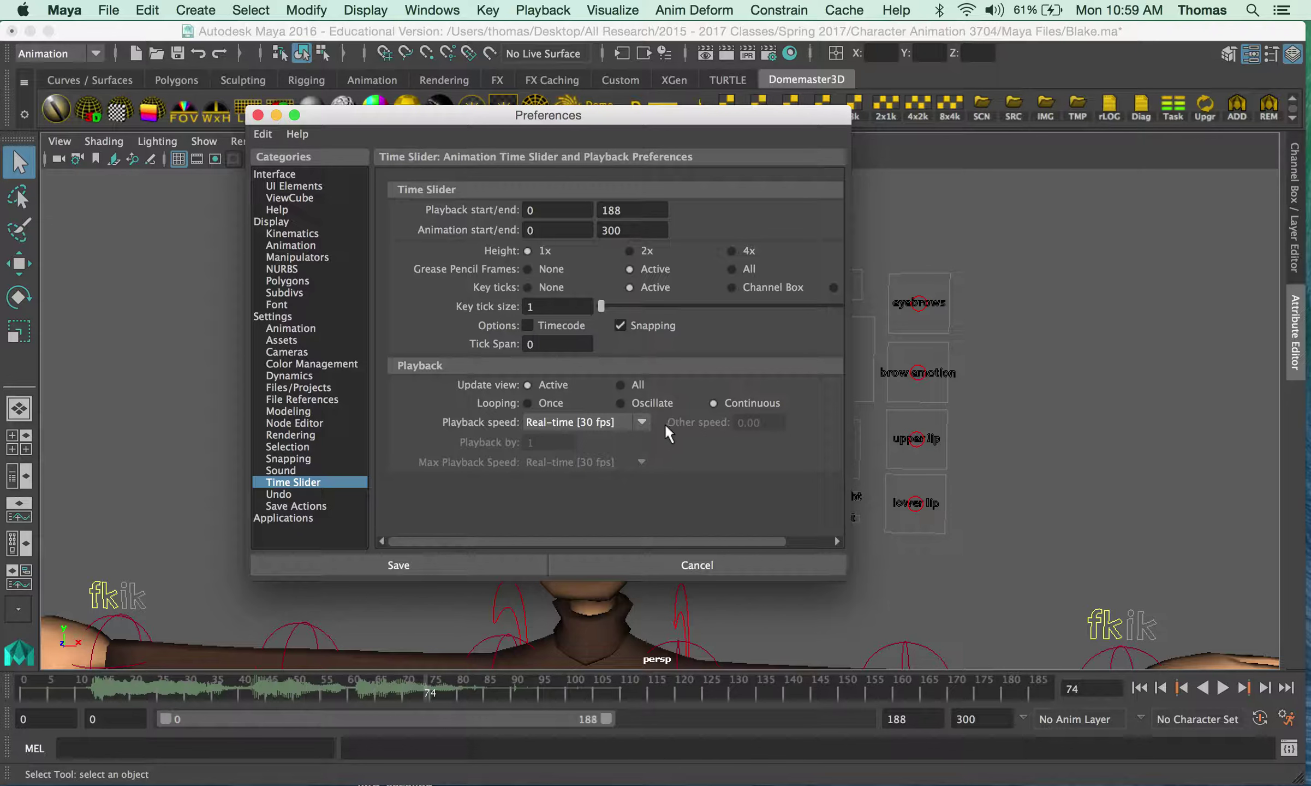
left_click(258, 114)
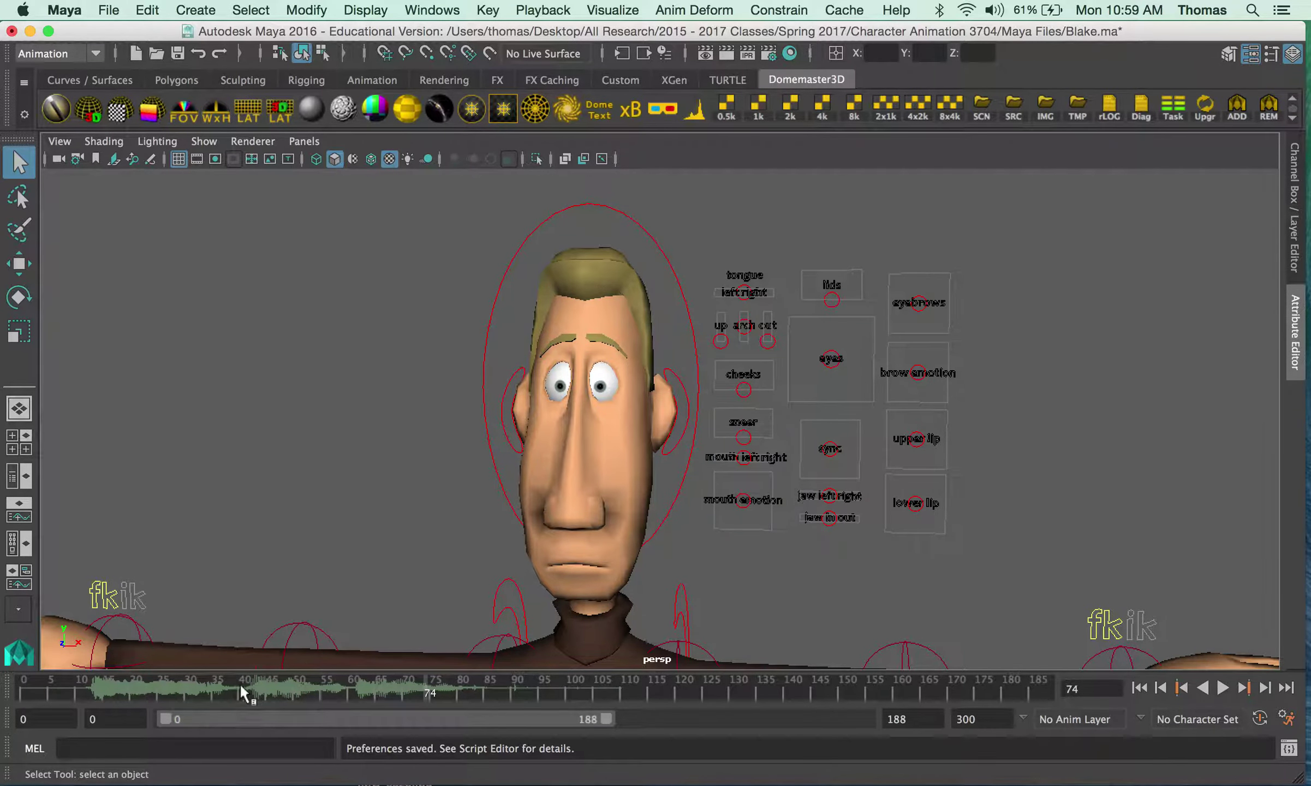
right_click(327, 688)
Set playback speed to Real-time, go to frame 8, and select the eyes control.
mouse_move(404, 573)
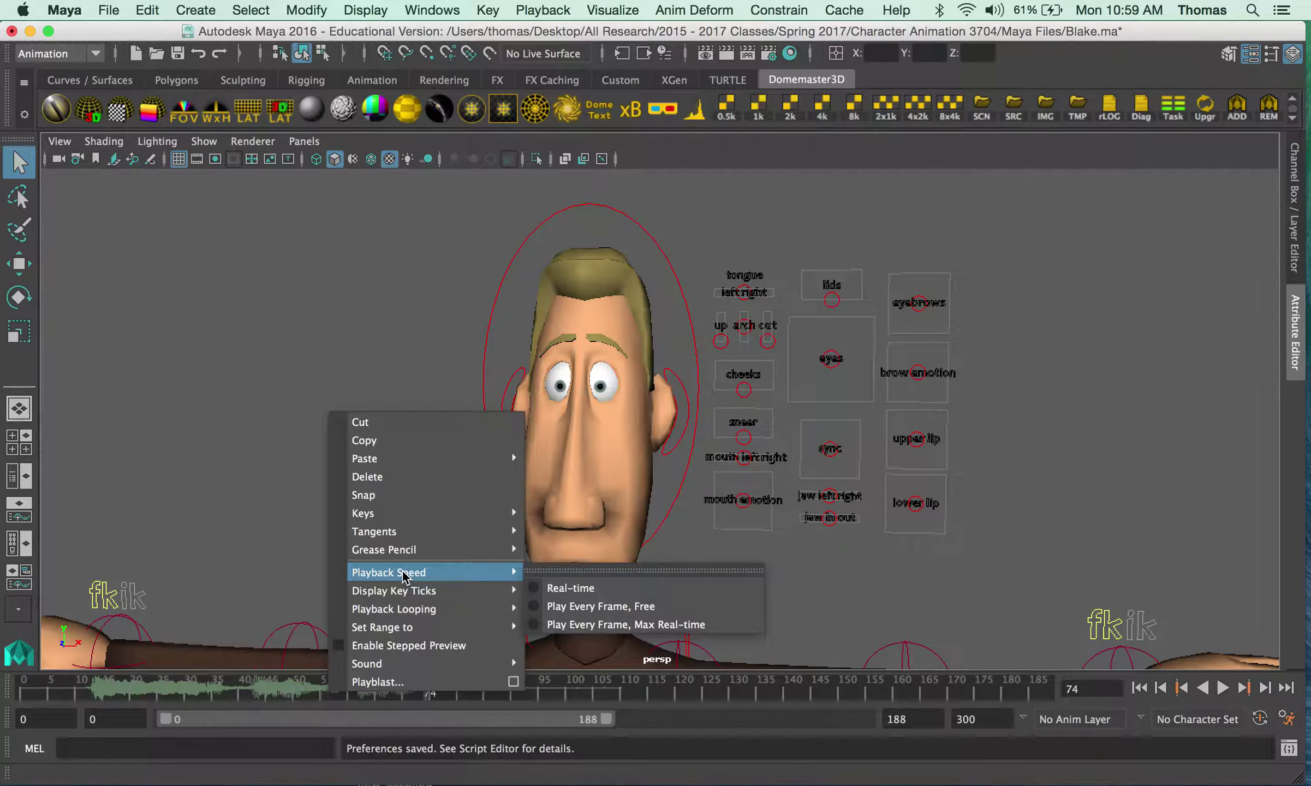
left_click(569, 590)
left_click(66, 687)
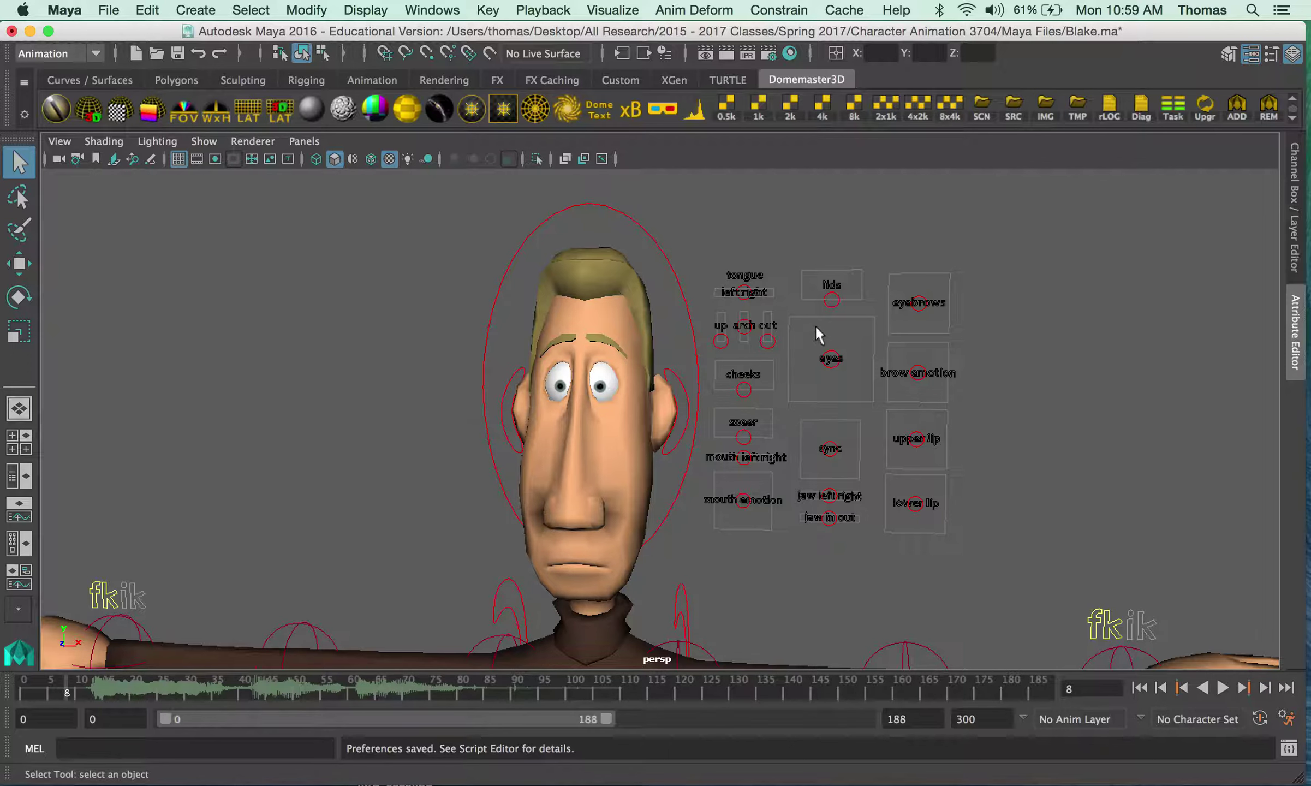
left_click_drag(815, 325, 852, 378)
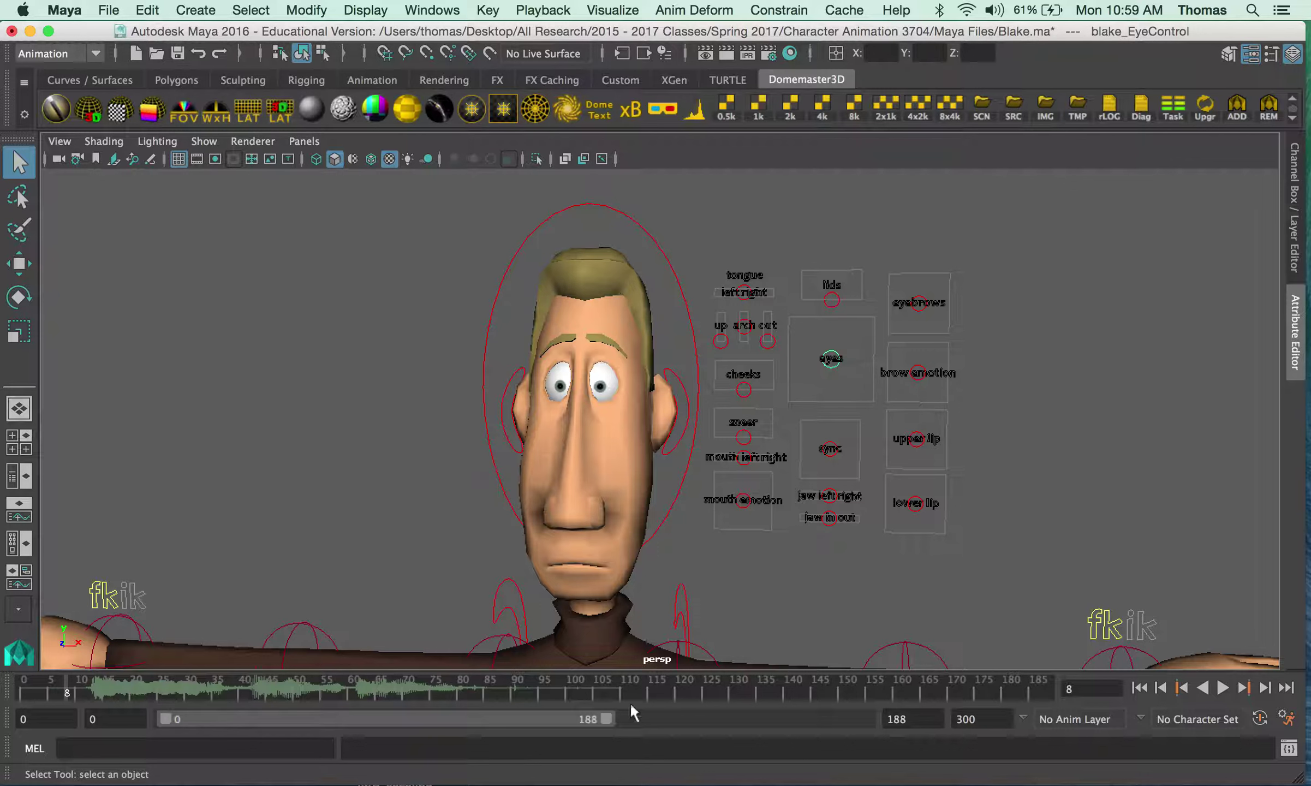
At frame 8, move the eyes control so Blake looks down and lower the upper eyelids partway.
key("w")
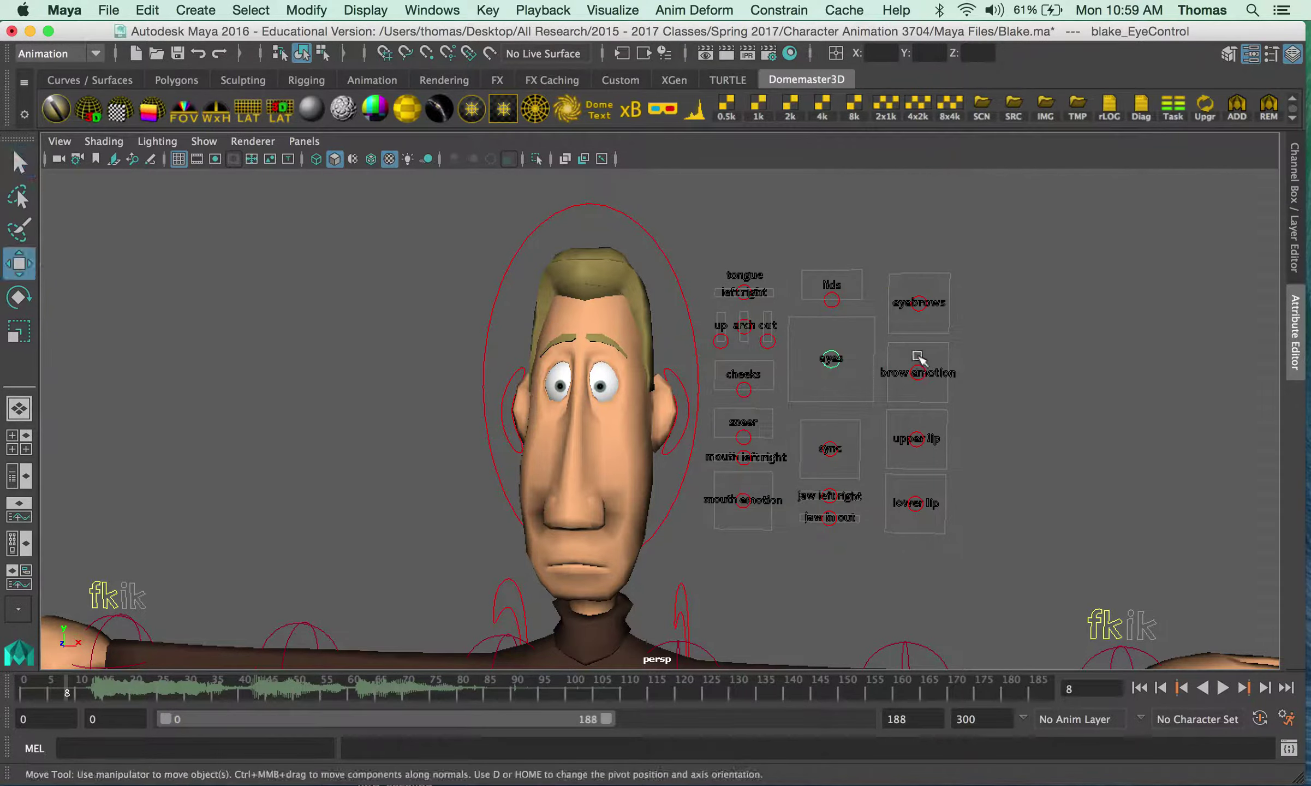
mouse_move(830, 362)
left_mouse_down()
mouse_move(833, 377)
mouse_move(865, 354)
mouse_move(840, 331)
mouse_move(785, 333)
mouse_move(873, 349)
mouse_move(835, 372)
mouse_move(829, 358)
mouse_move(873, 349)
mouse_move(835, 347)
mouse_move(827, 366)
mouse_move(840, 326)
mouse_move(904, 341)
mouse_move(865, 383)
mouse_move(827, 375)
mouse_move(829, 352)
mouse_move(793, 392)
mouse_move(834, 365)
left_mouse_up()
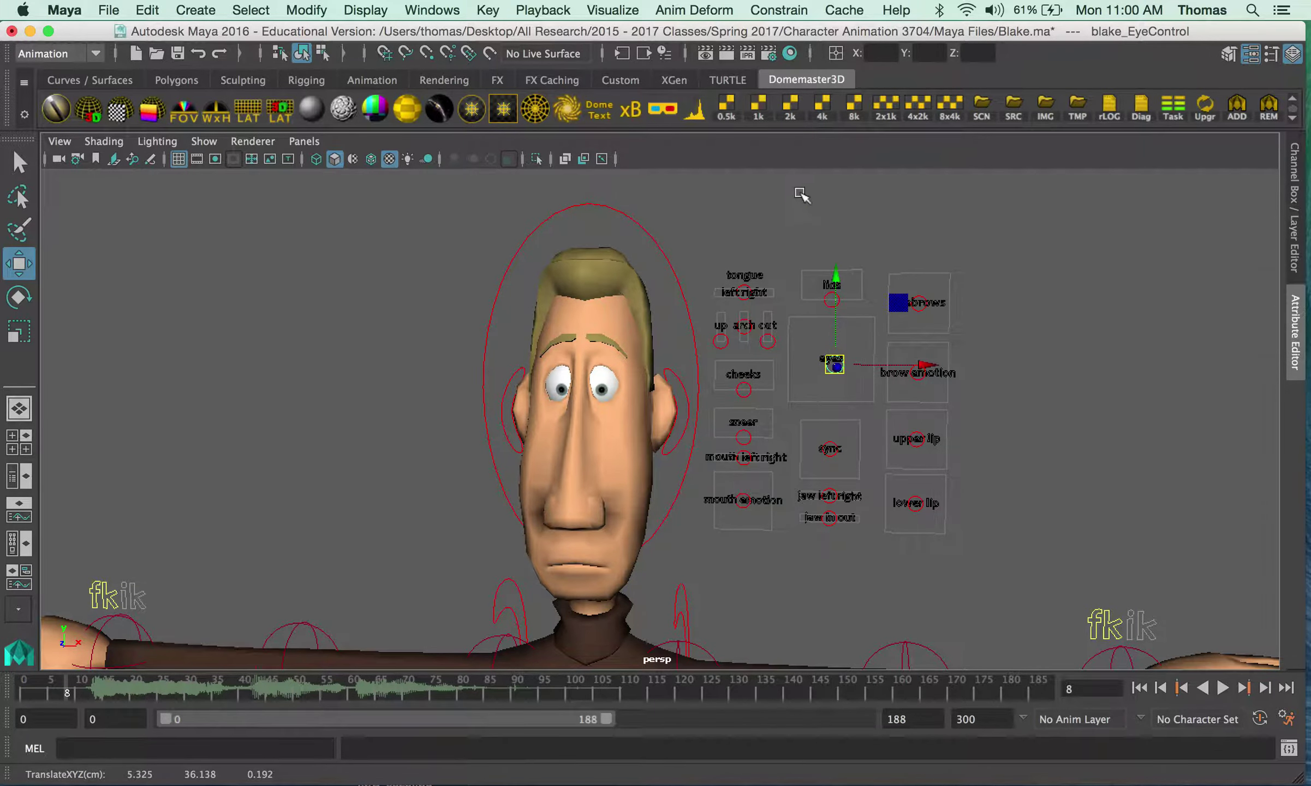
left_click(846, 309)
left_click_drag(849, 312, 834, 286)
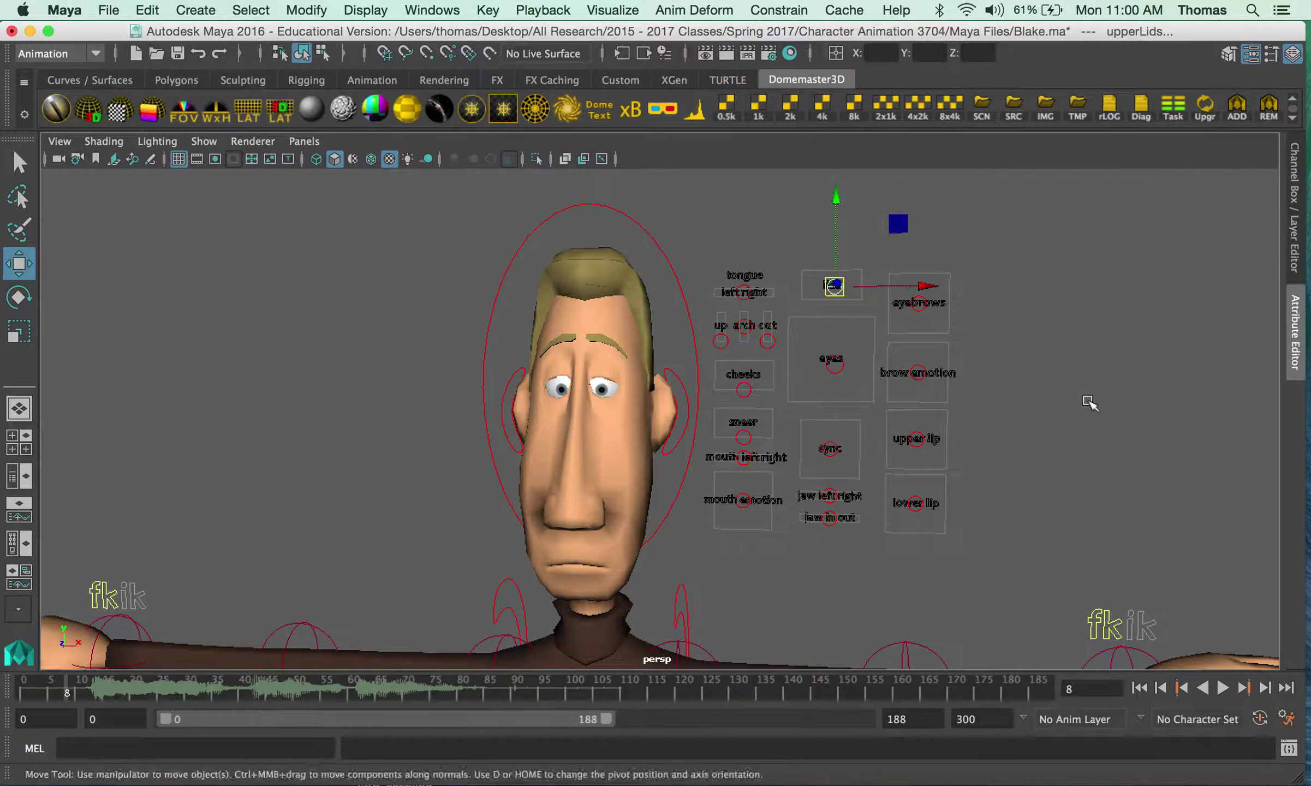
left_click(1086, 406)
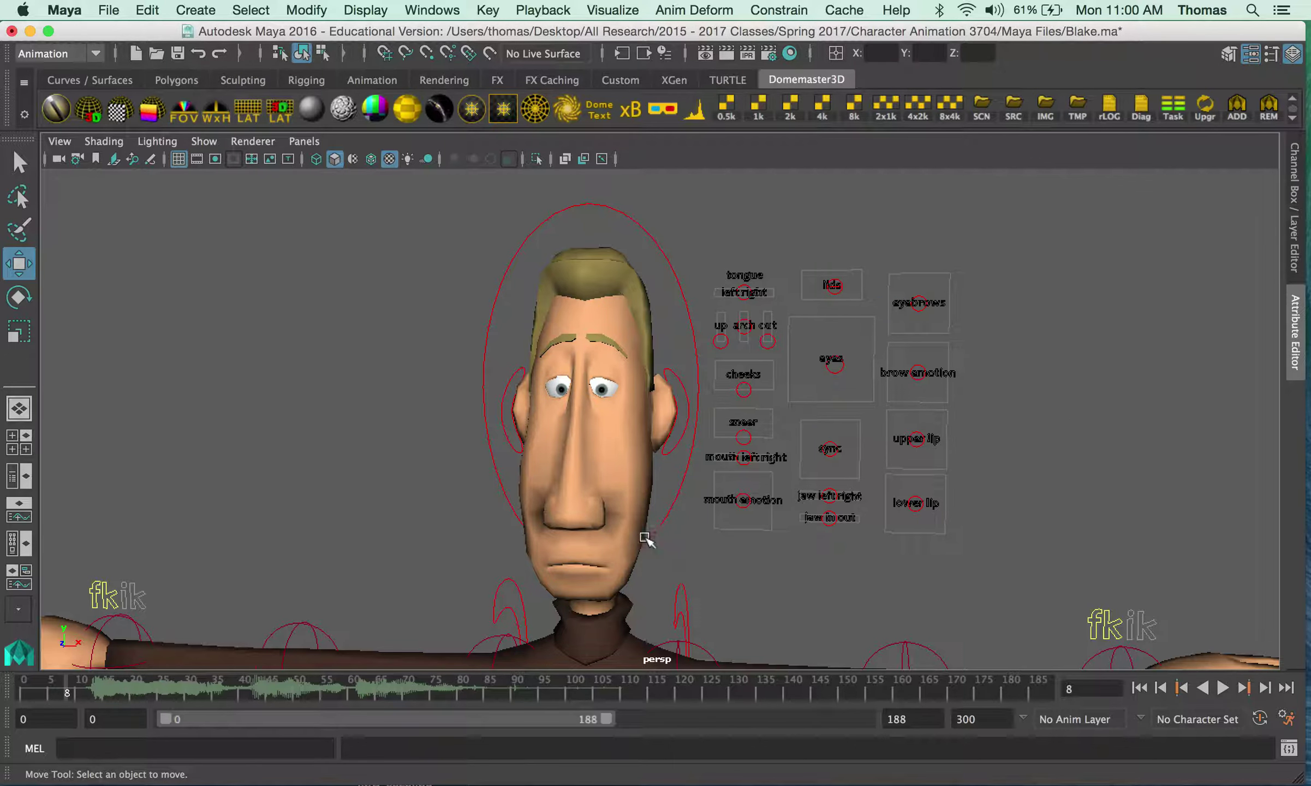
right_click_drag(331, 459, 662, 498, "alt")
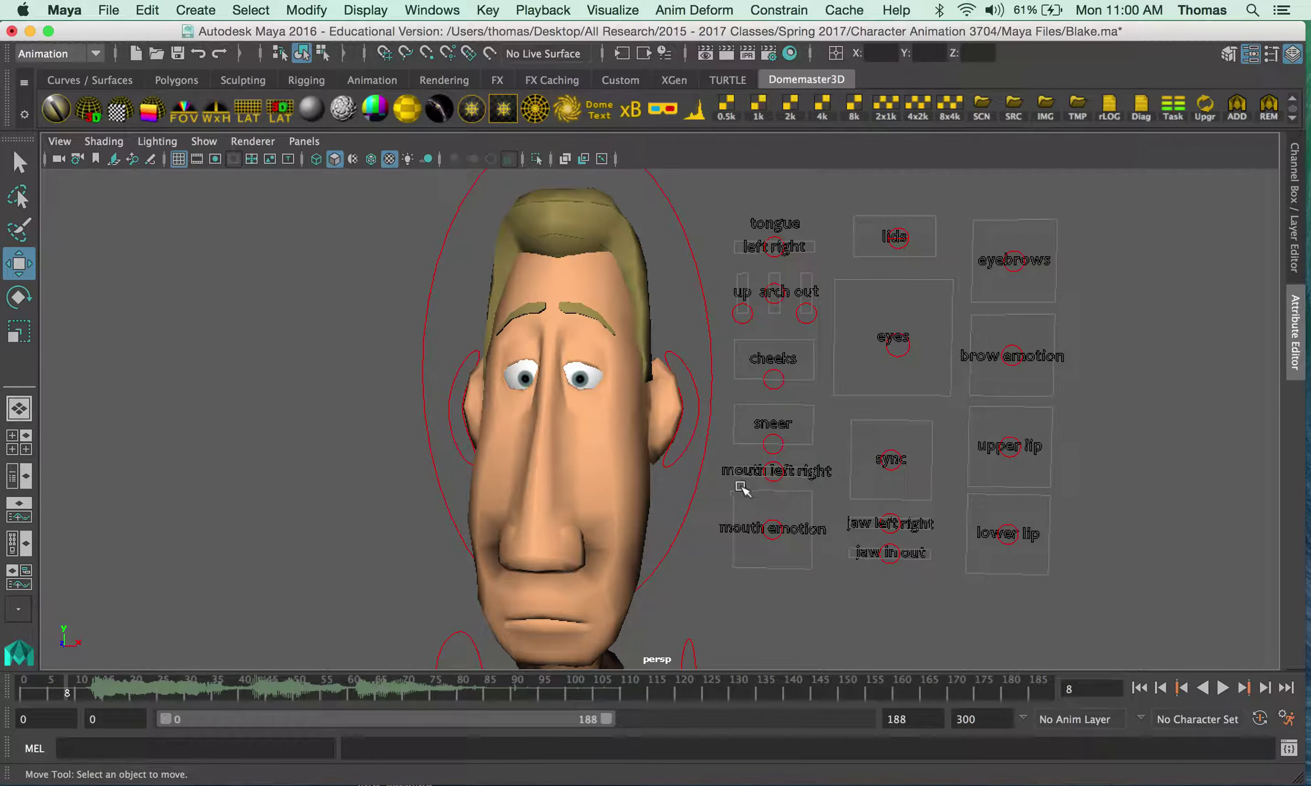
Test a smile with the mouth emotion control, then drag the sync control down-right to open the mouth.
left_click(778, 529)
mouse_move(781, 530)
left_mouse_down()
mouse_move(780, 491)
mouse_move(782, 532)
mouse_move(801, 526)
mouse_move(811, 499)
mouse_move(792, 534)
mouse_move(769, 527)
left_mouse_up()
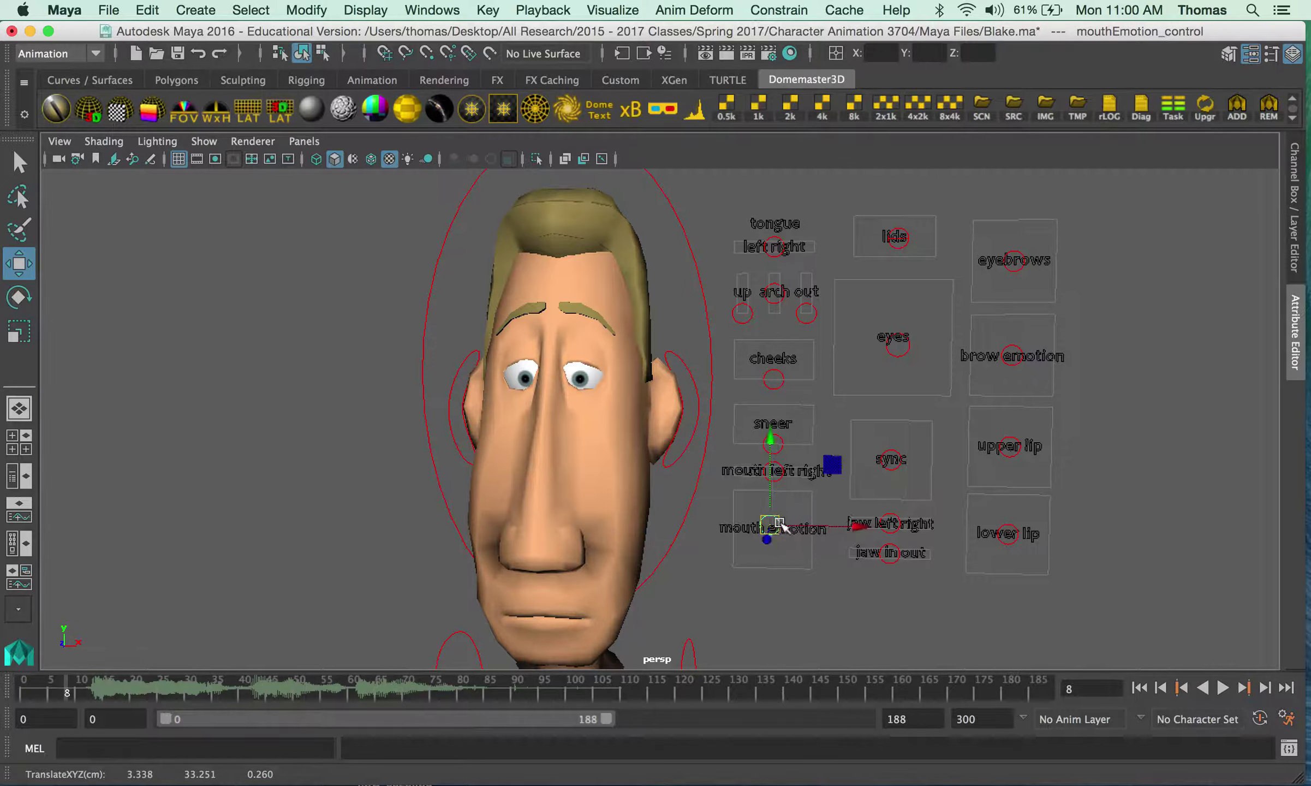
left_click(895, 461)
left_click_drag(900, 467, 931, 496)
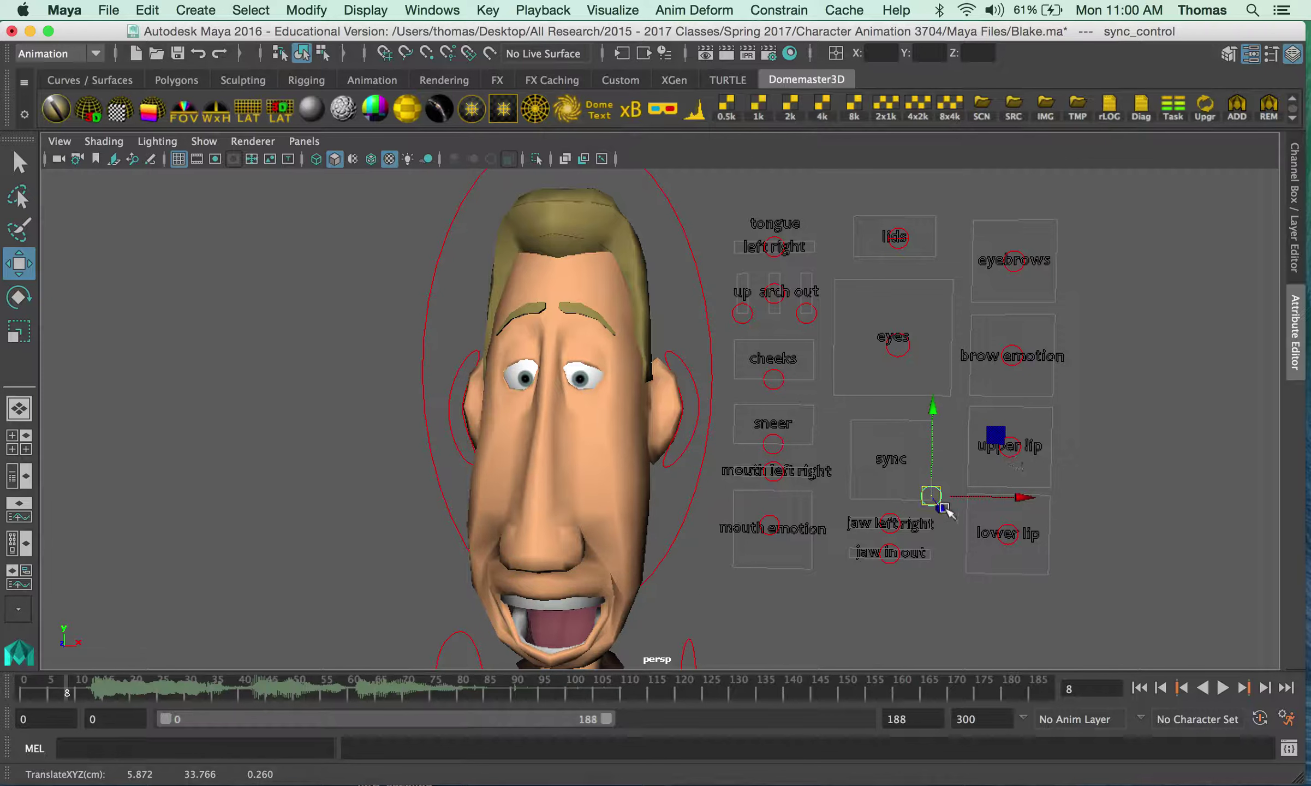
Bring the sync control back to nearly close the mouth, test the lower and upper lip controls, and reselect sync.
left_click_drag(931, 496, 891, 454)
mouse_move(903, 472)
left_mouse_down()
mouse_move(881, 447)
mouse_move(895, 473)
left_mouse_up()
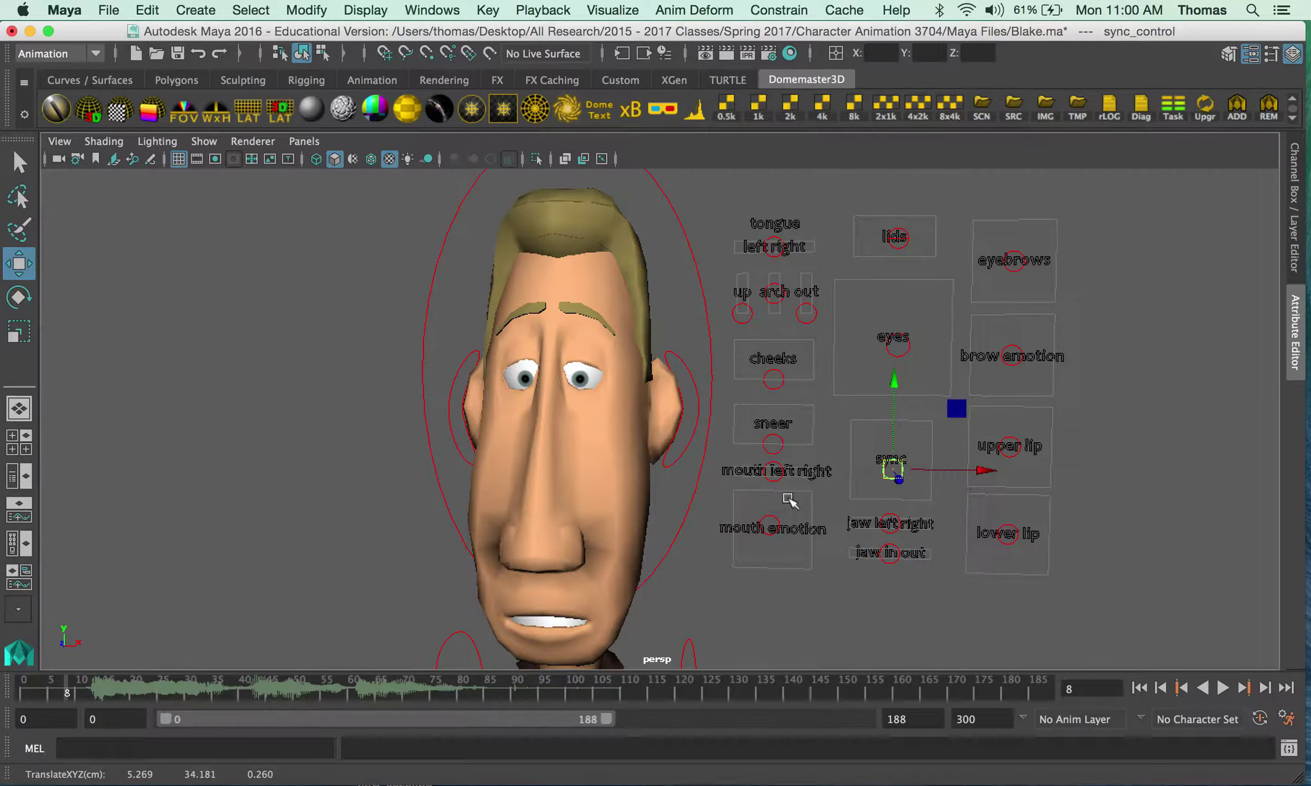
left_click(1007, 533)
mouse_move(1007, 532)
left_mouse_down()
mouse_move(1008, 545)
mouse_move(1008, 530)
left_mouse_up()
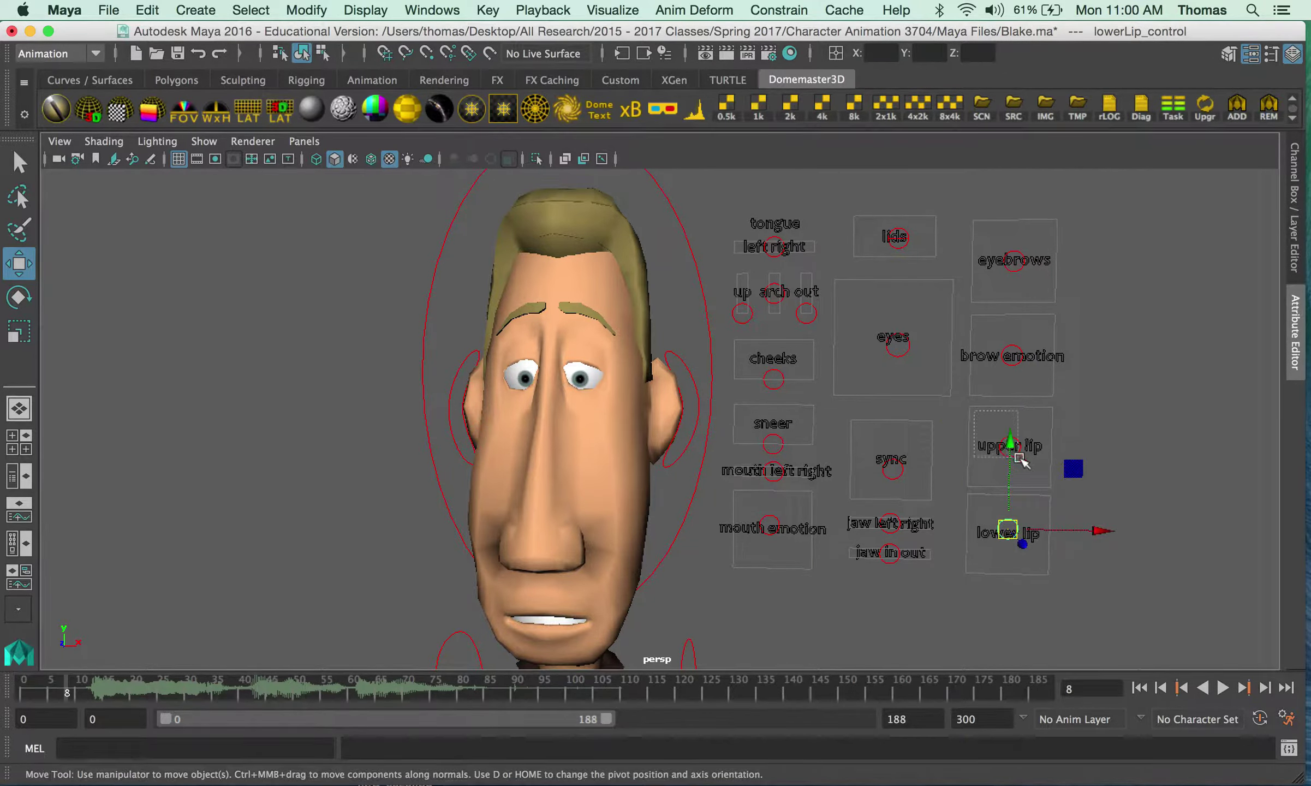
left_click(1010, 445)
mouse_move(1011, 446)
left_mouse_down()
mouse_move(1007, 474)
mouse_move(1010, 436)
mouse_move(998, 448)
mouse_move(1014, 451)
left_mouse_up()
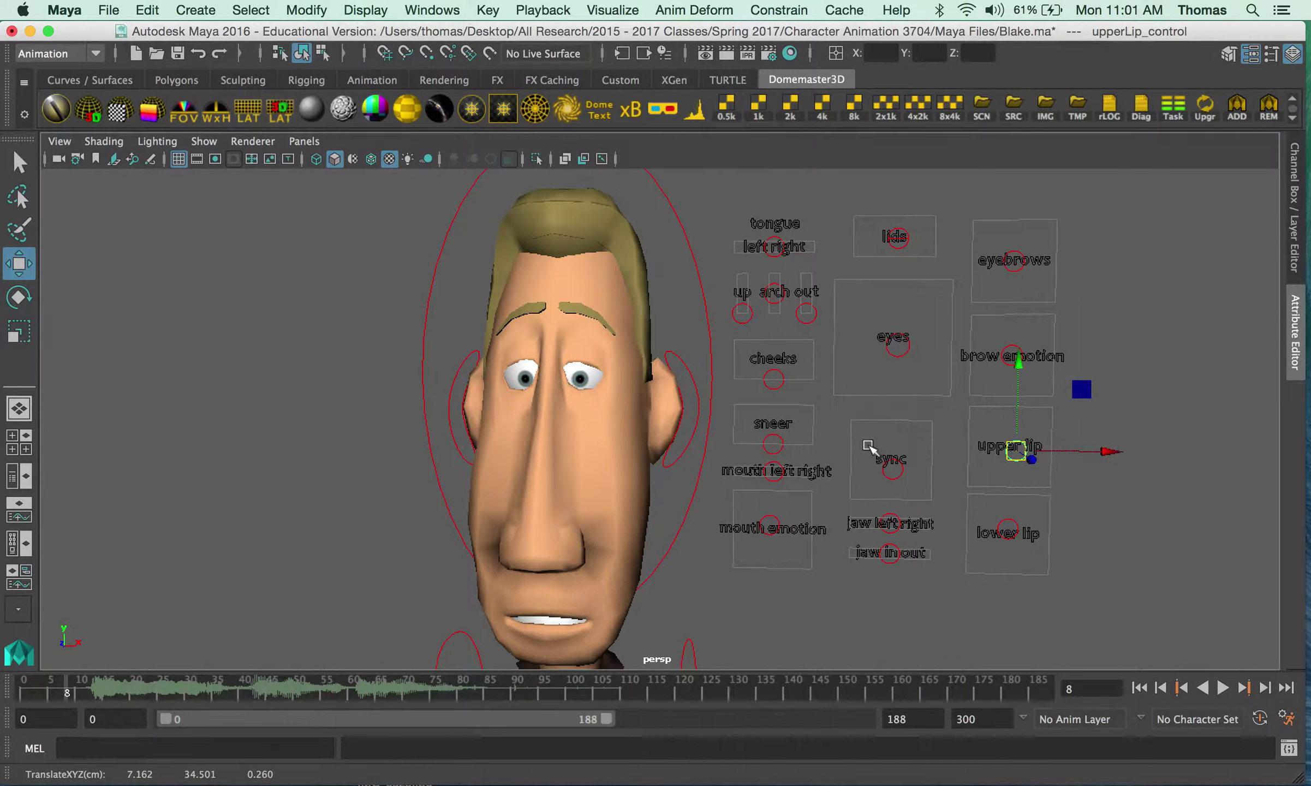
left_click(892, 469)
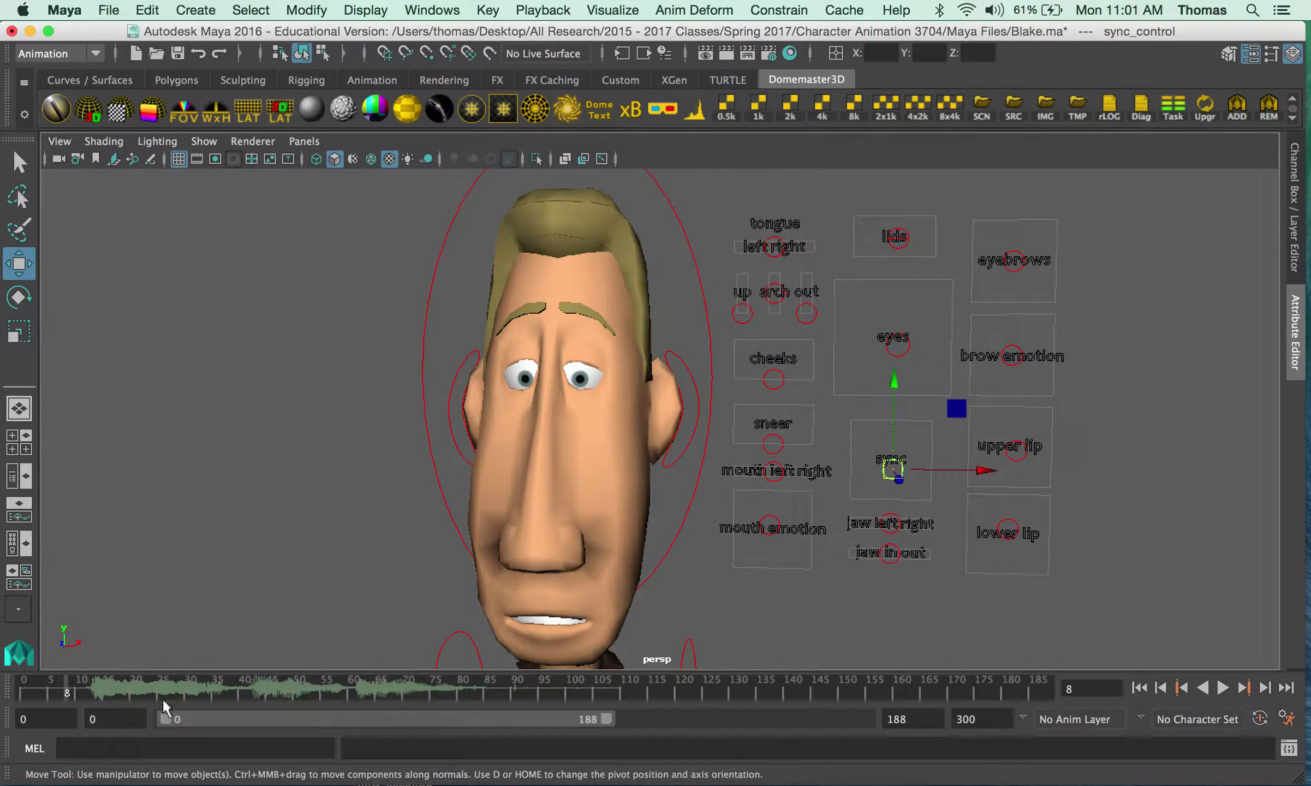
At frame 12, raise the sync control to close the mouth and set a key.
key("alt+v")
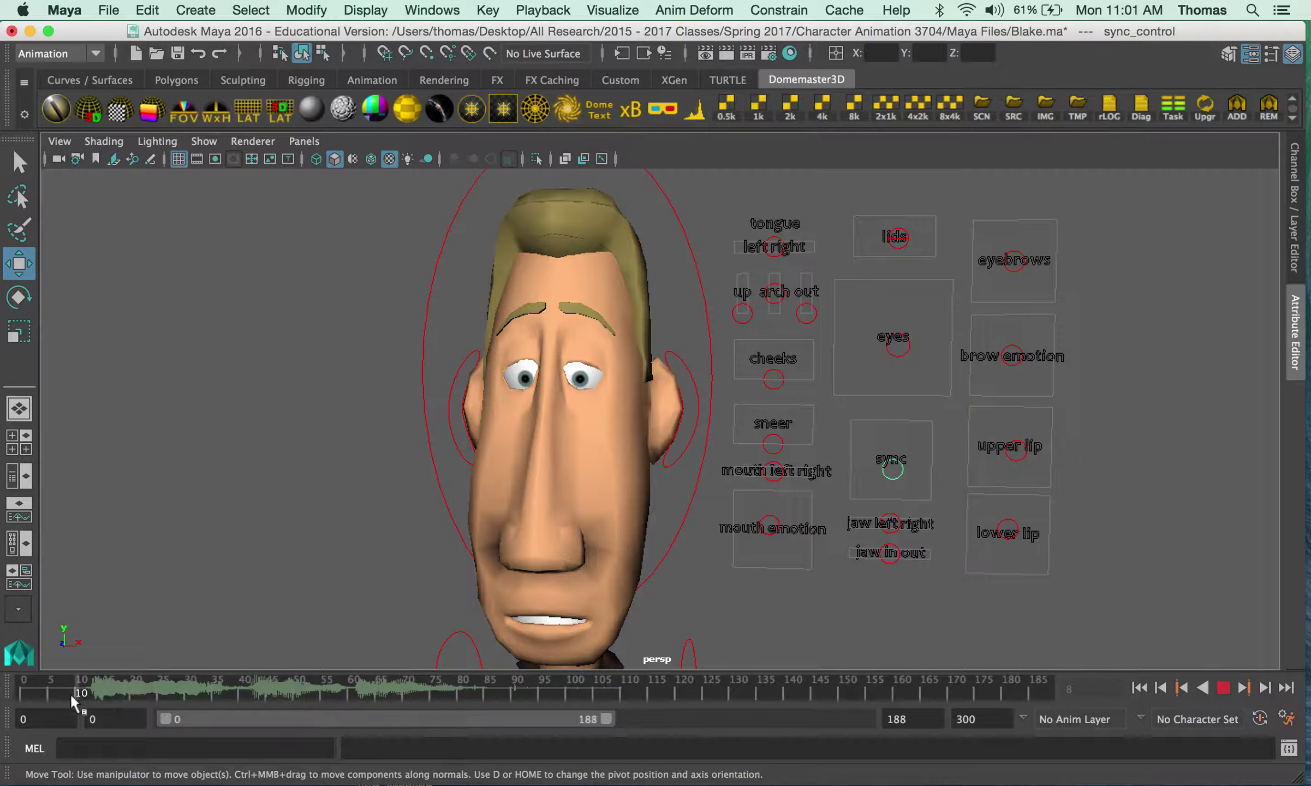
key("alt+v")
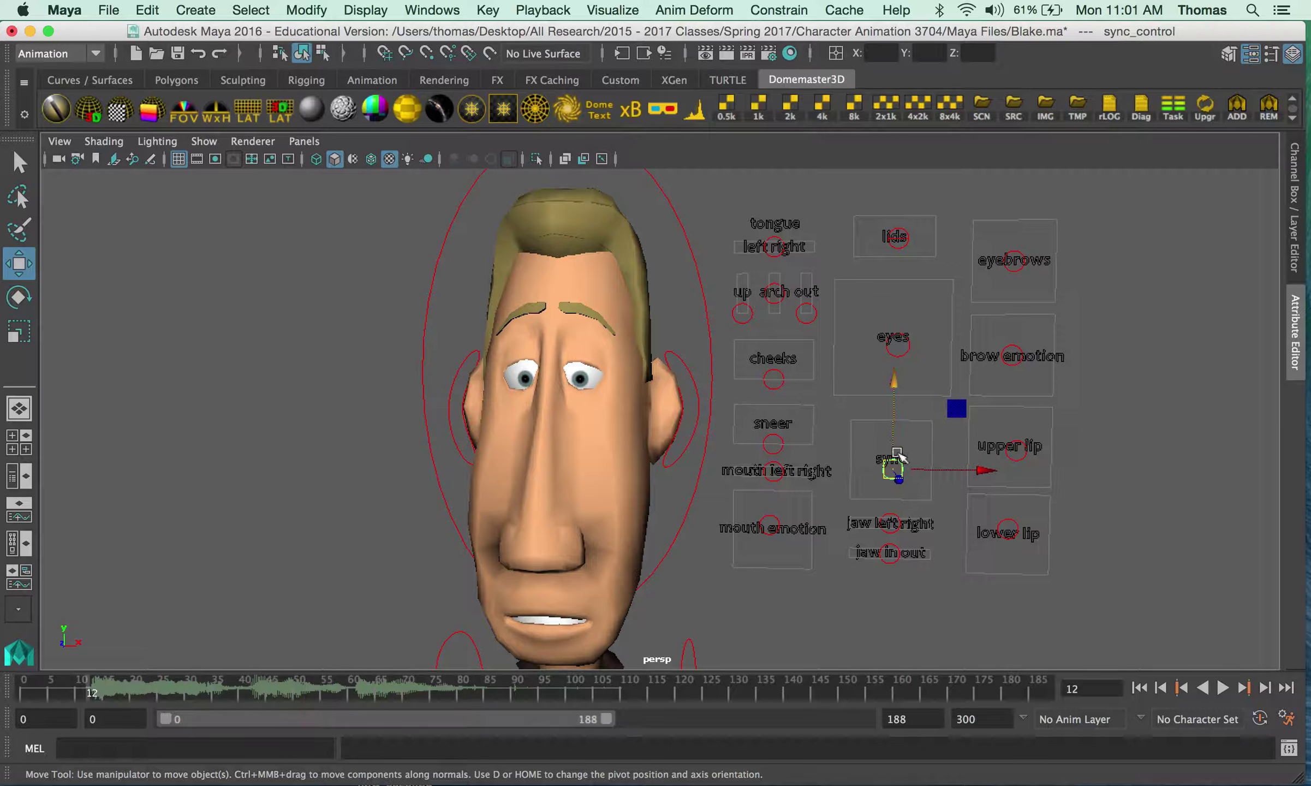
left_click_drag(899, 472, 905, 463)
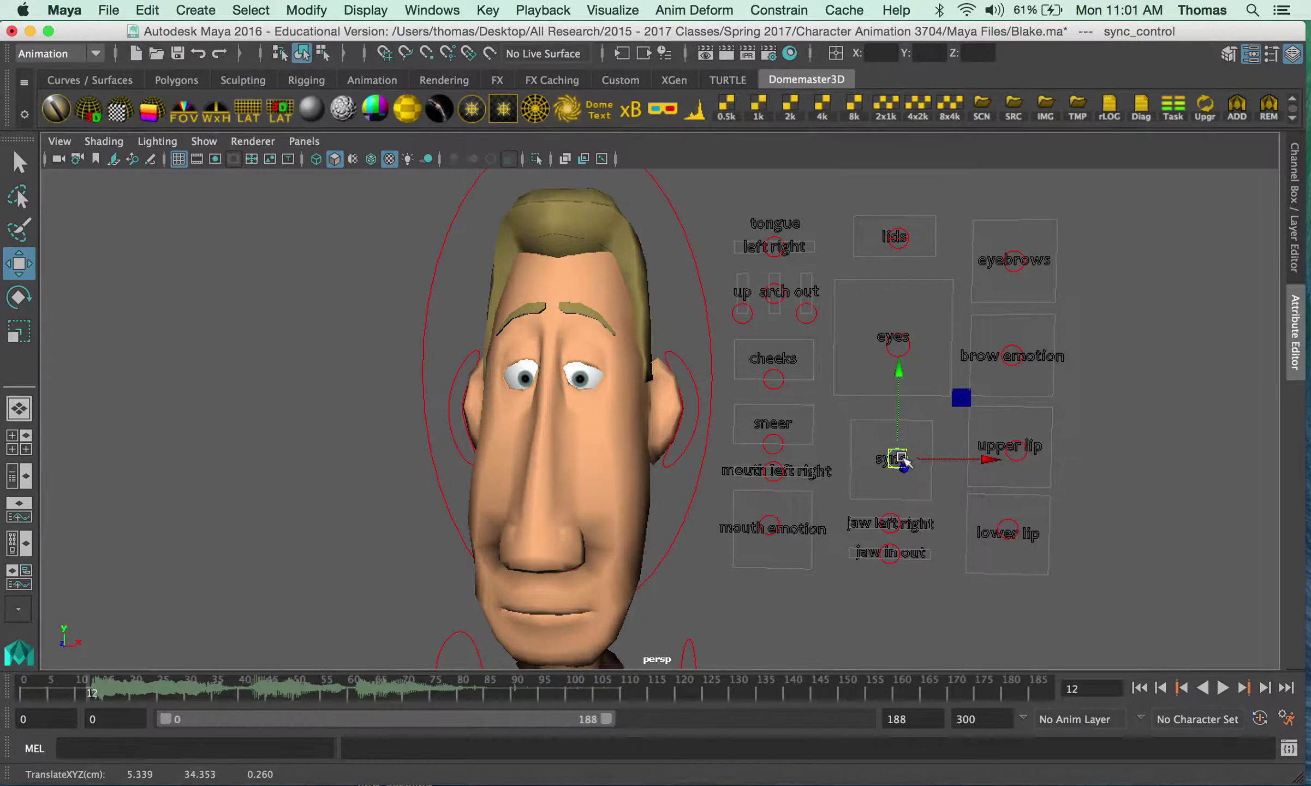
key("s")
At frame 15, lower the sync control to open the mouth and set a key.
key("alt+v")
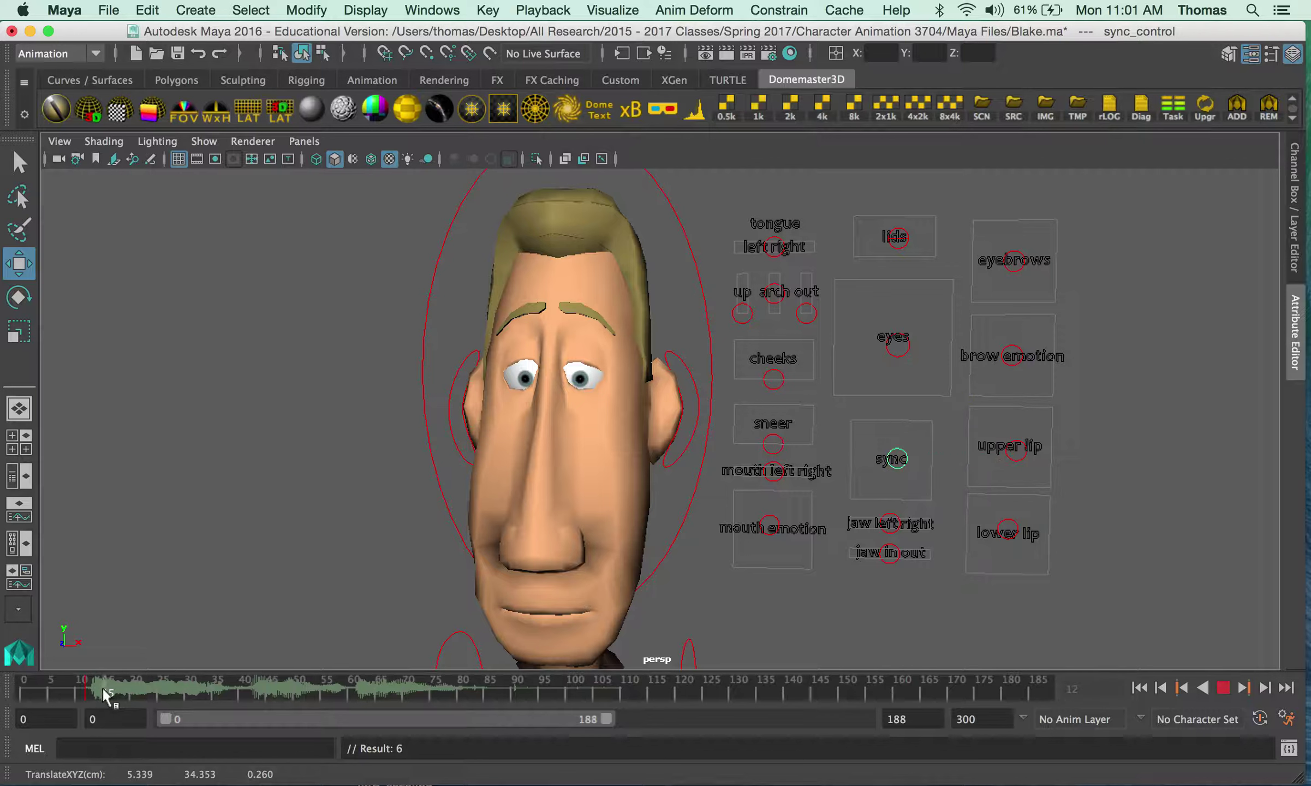
left_click(81, 693)
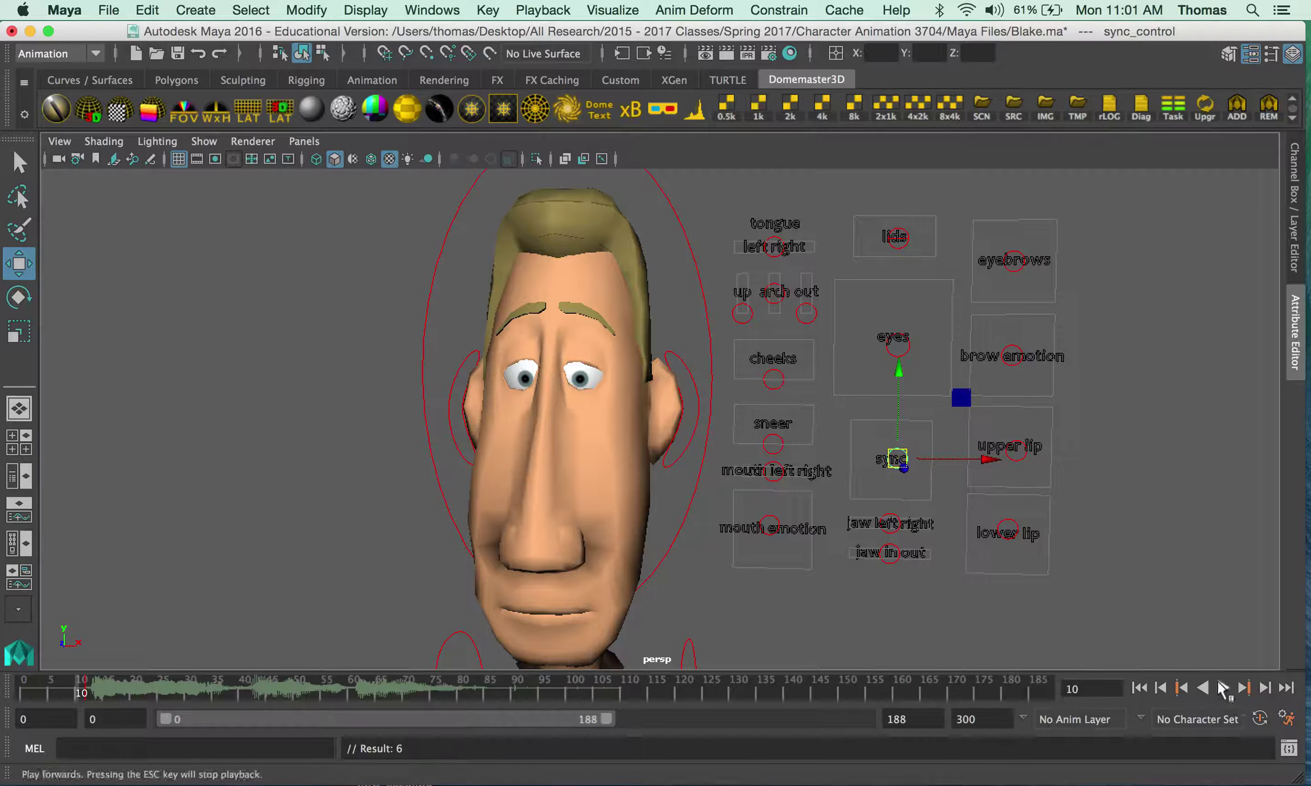
left_click(1223, 689)
left_click(1222, 689)
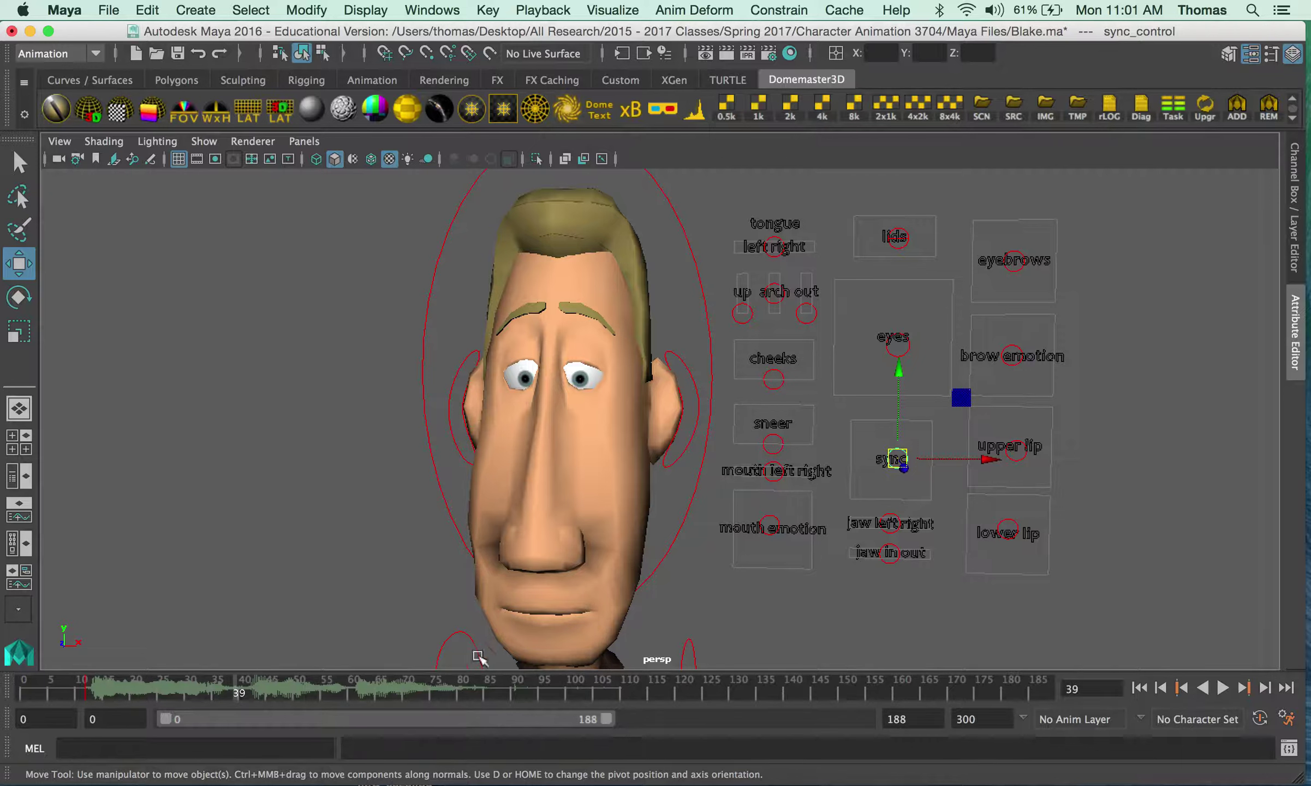
left_click(103, 688)
left_click_drag(895, 459, 899, 489)
key("s")
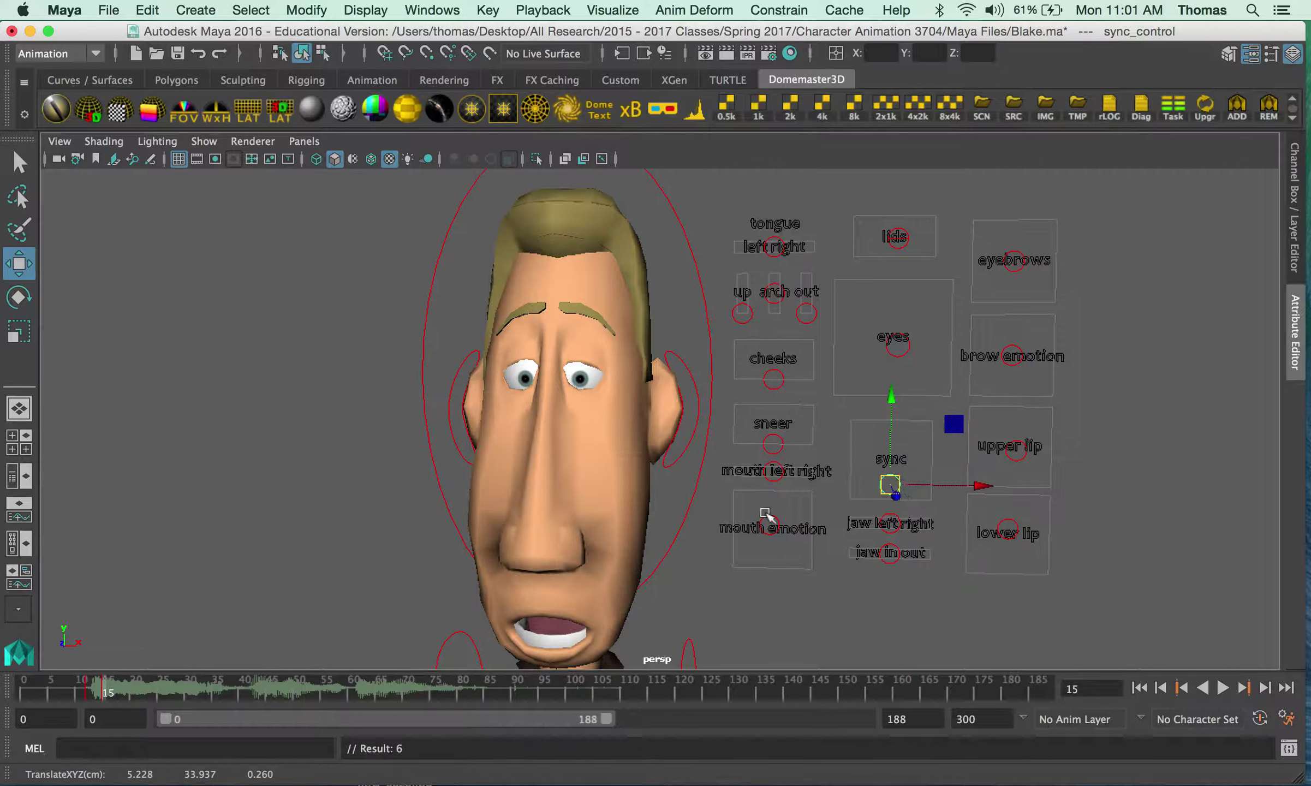
At frame 30, move the sync control to reshape the mouth and set a key.
key("alt+v")
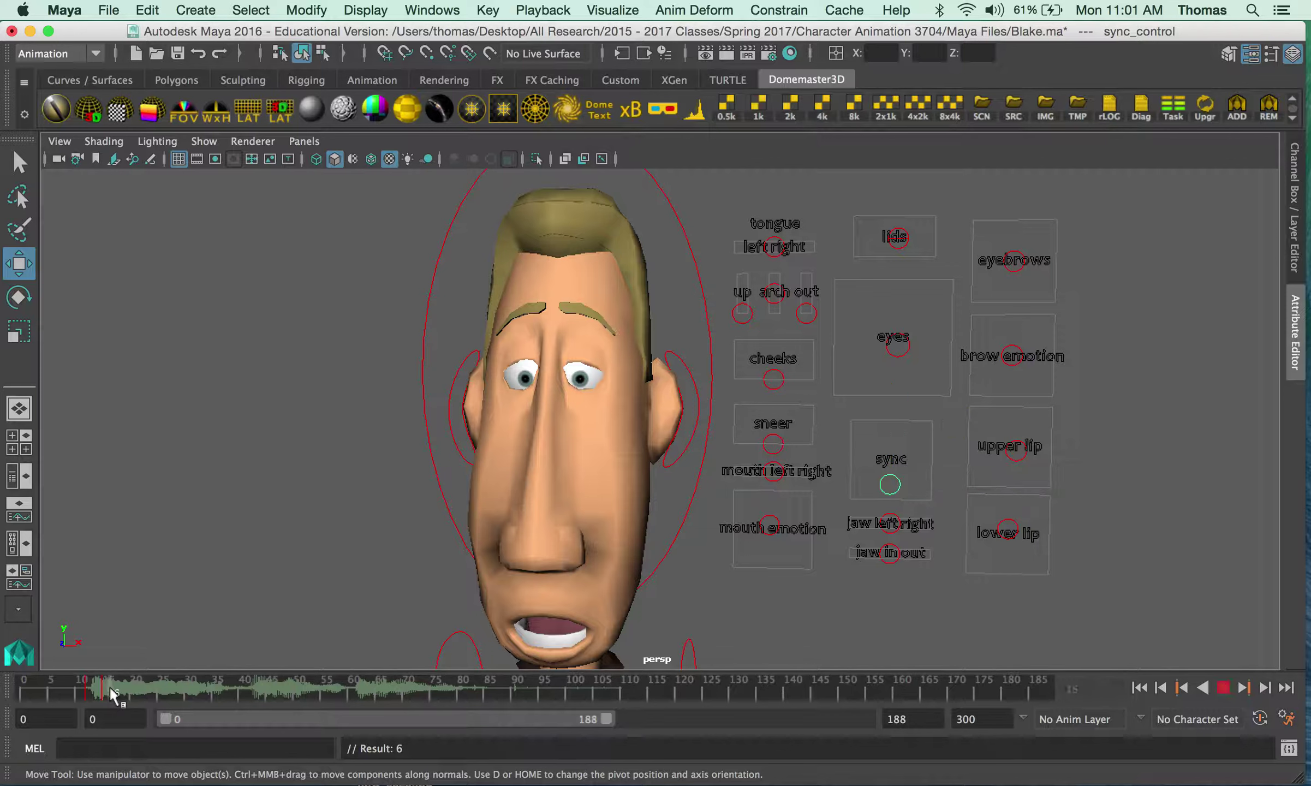
left_click(184, 685)
left_click_drag(889, 485, 862, 499)
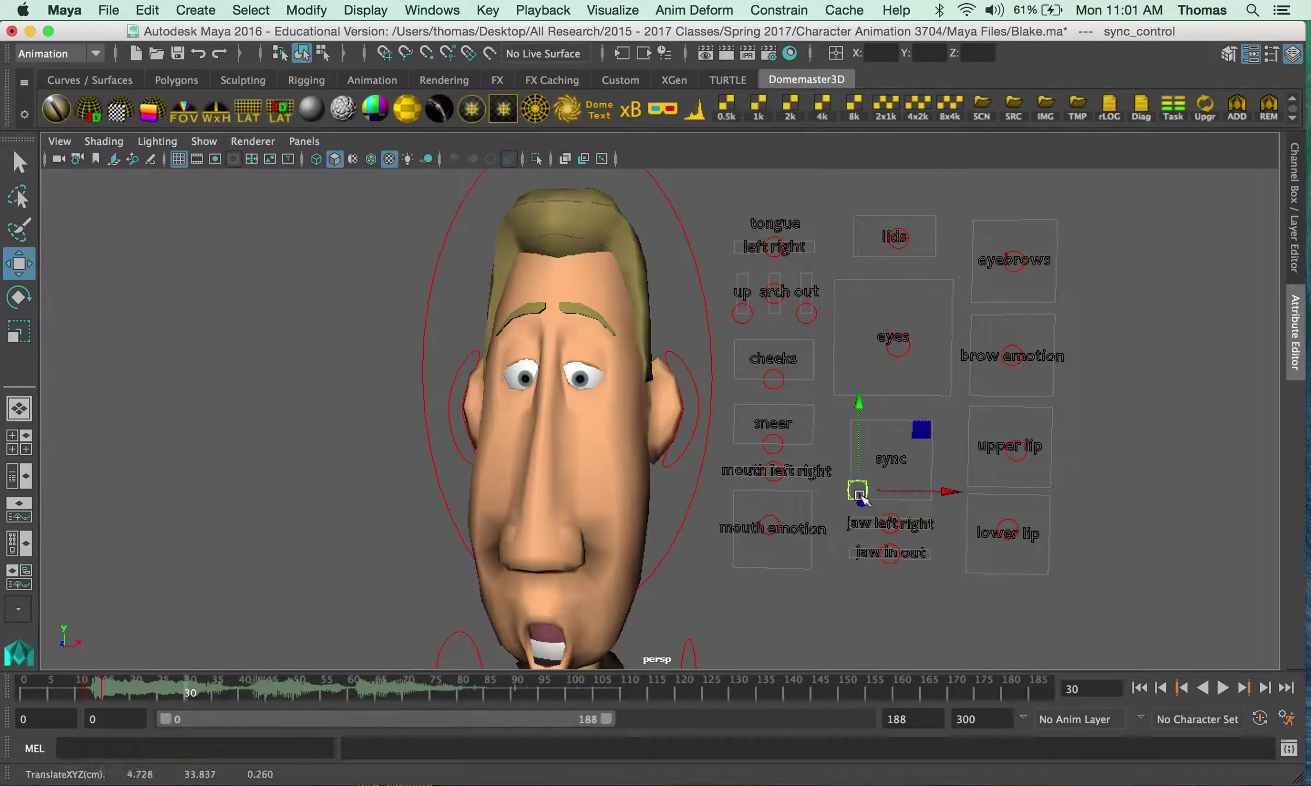
key("s")
Adjust the sync control at frame 38, then replay the animation from frame 0.
key("alt+v")
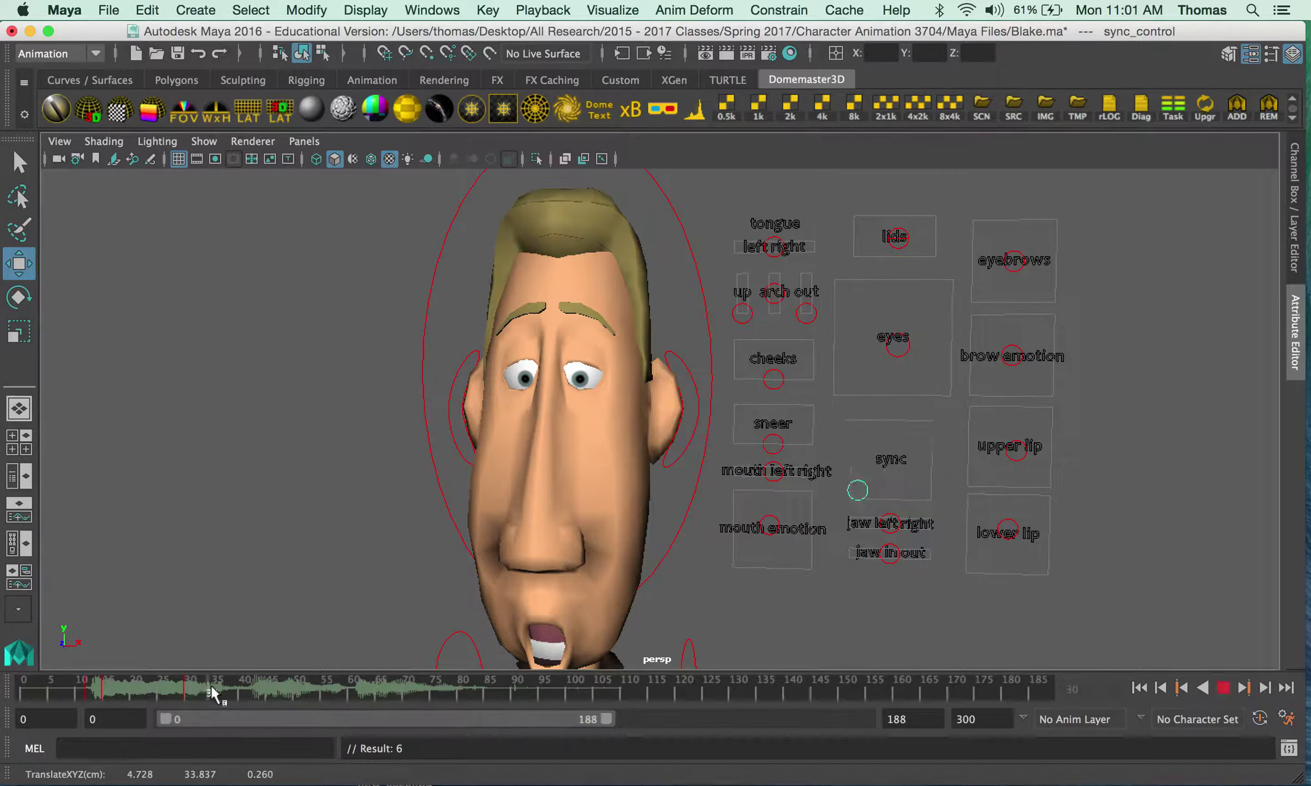
left_click(233, 695)
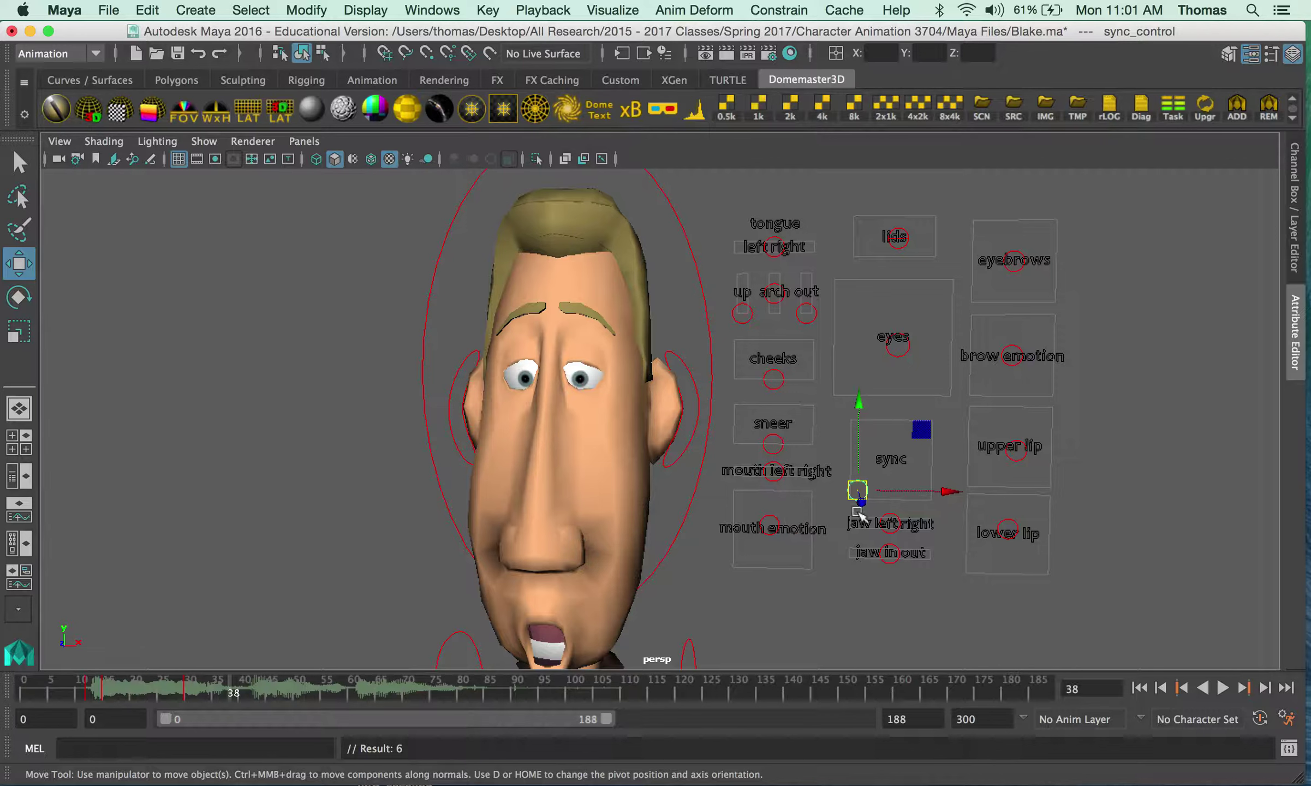
left_click_drag(864, 493, 906, 474)
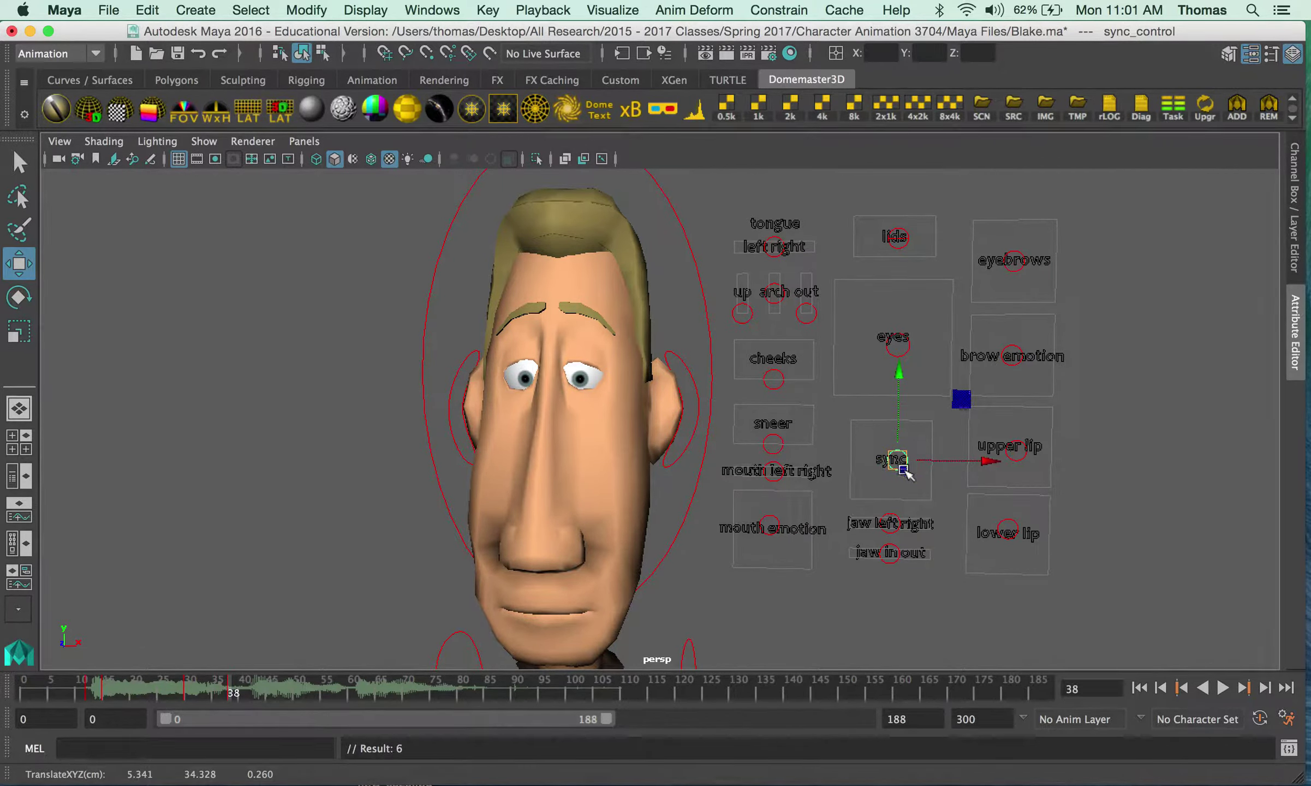
left_click(1139, 689)
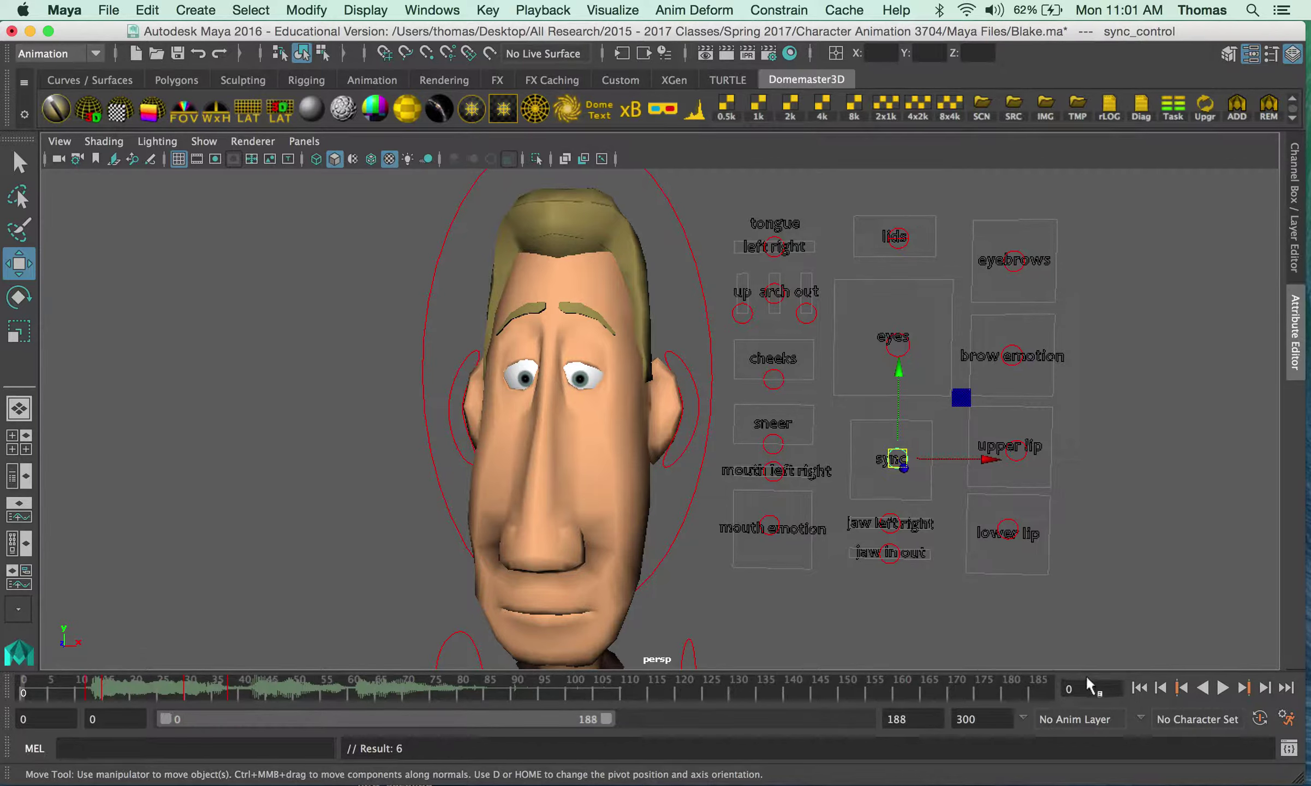
left_click(1221, 688)
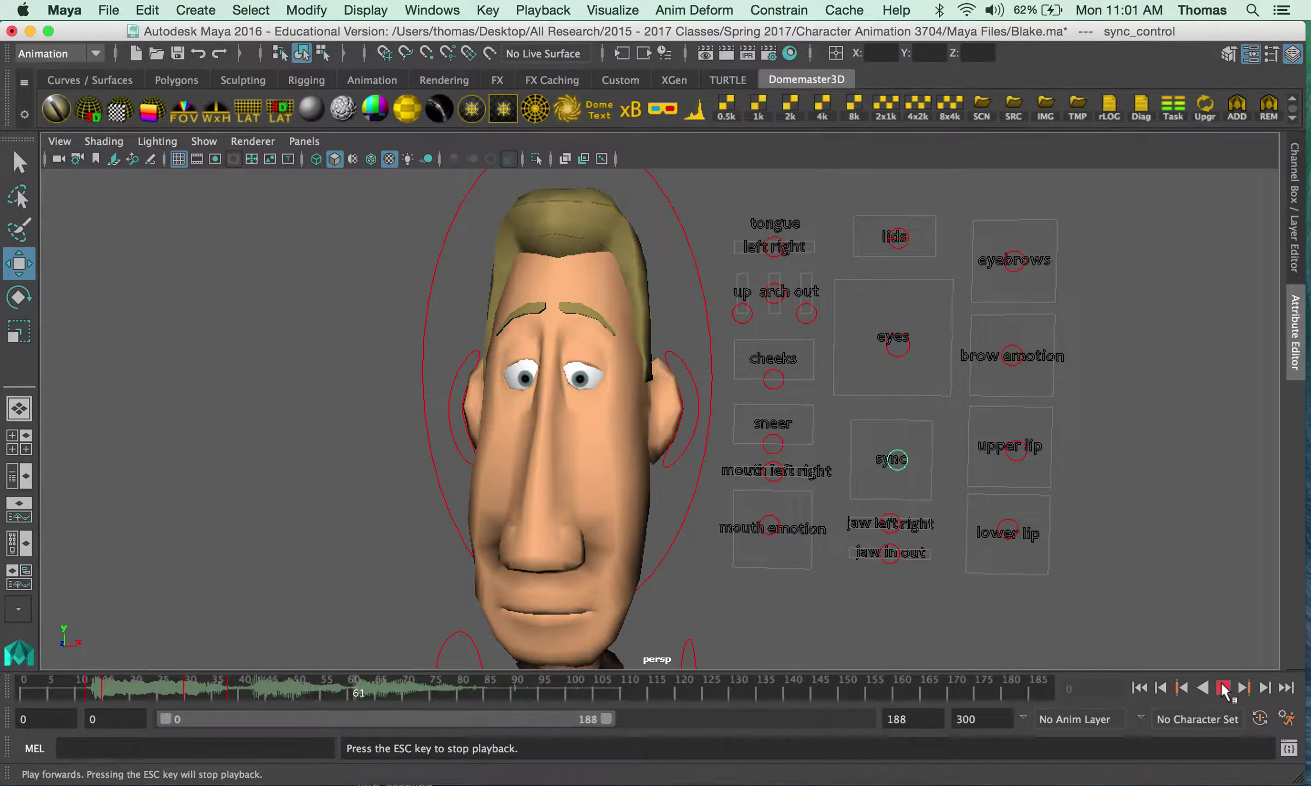
left_click(1222, 689)
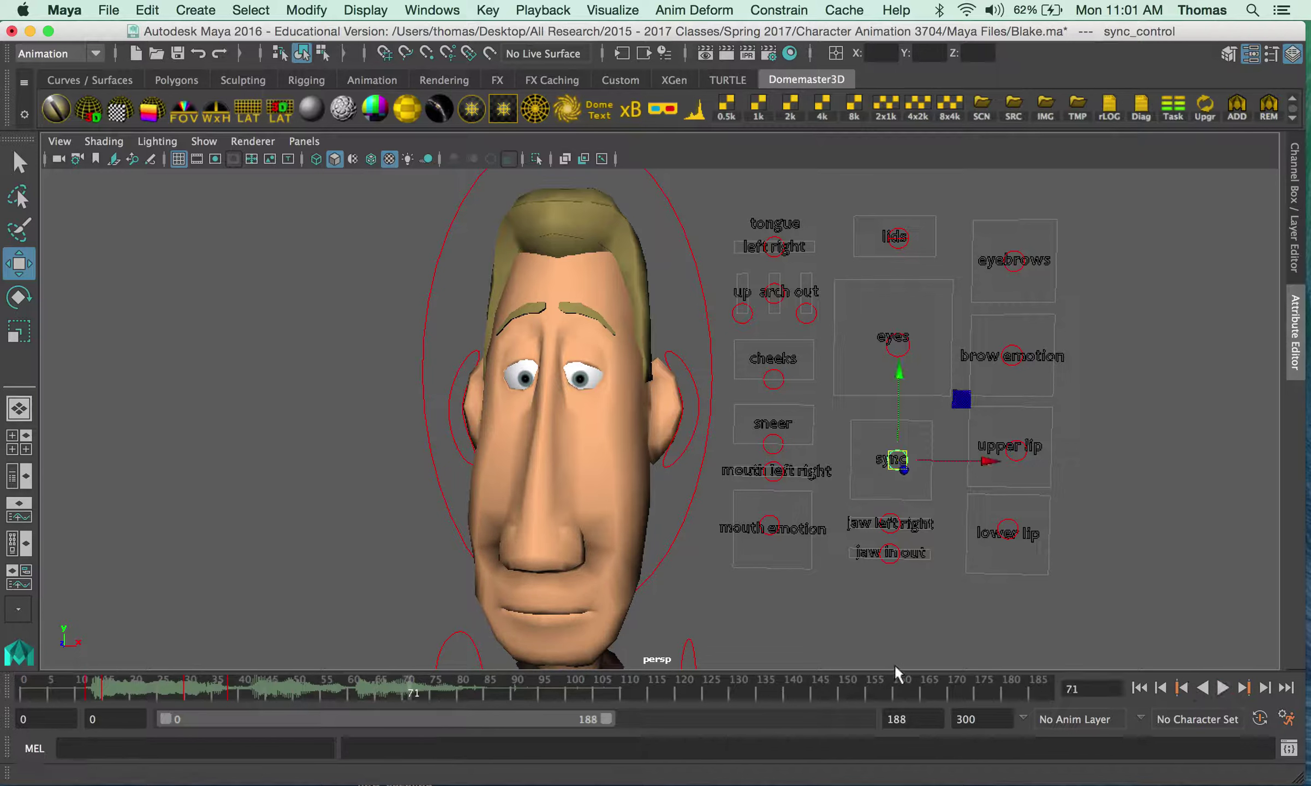
Scrub from frame 41 with the audio and key a mouth shape on sync_control at frame 44.
left_click(258, 687)
mouse_move(259, 686)
left_mouse_down()
mouse_move(275, 690)
mouse_move(244, 691)
mouse_move(261, 685)
left_mouse_up()
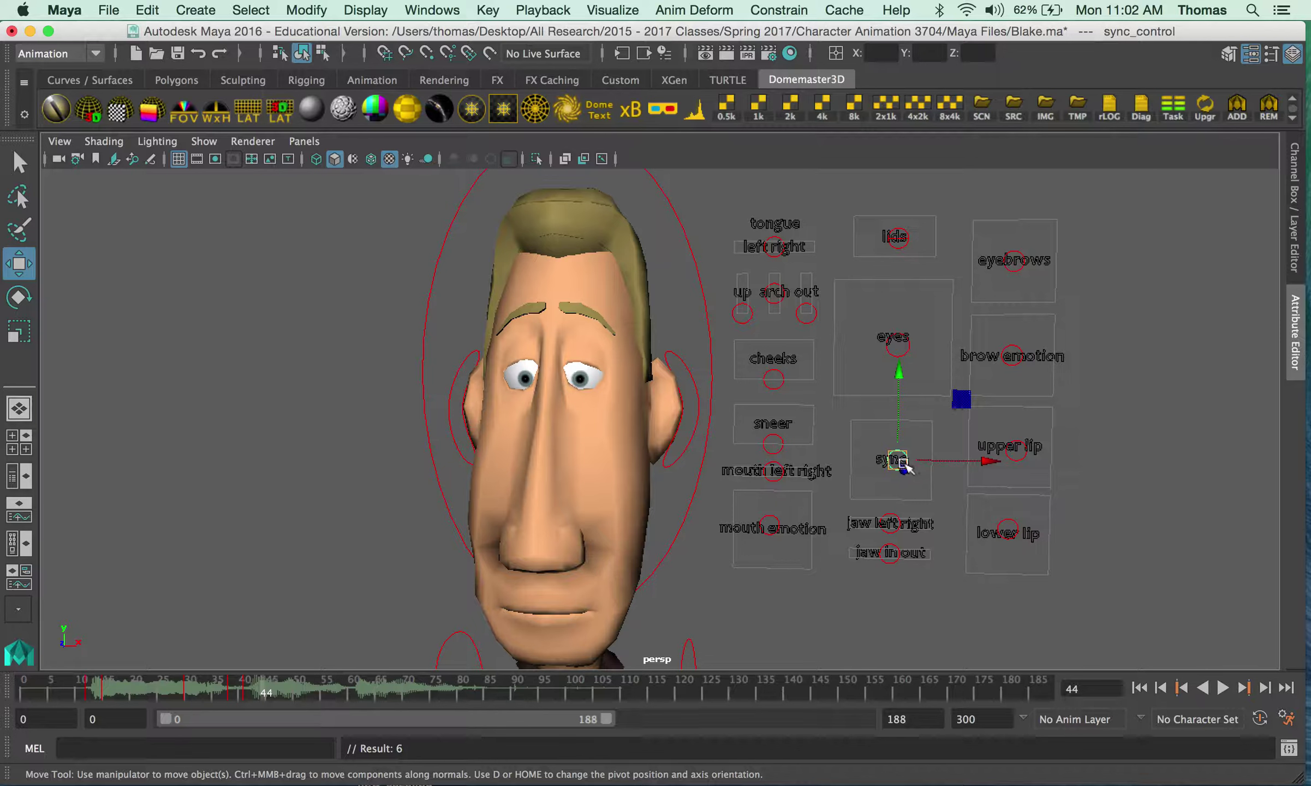
left_click_drag(901, 458, 854, 483)
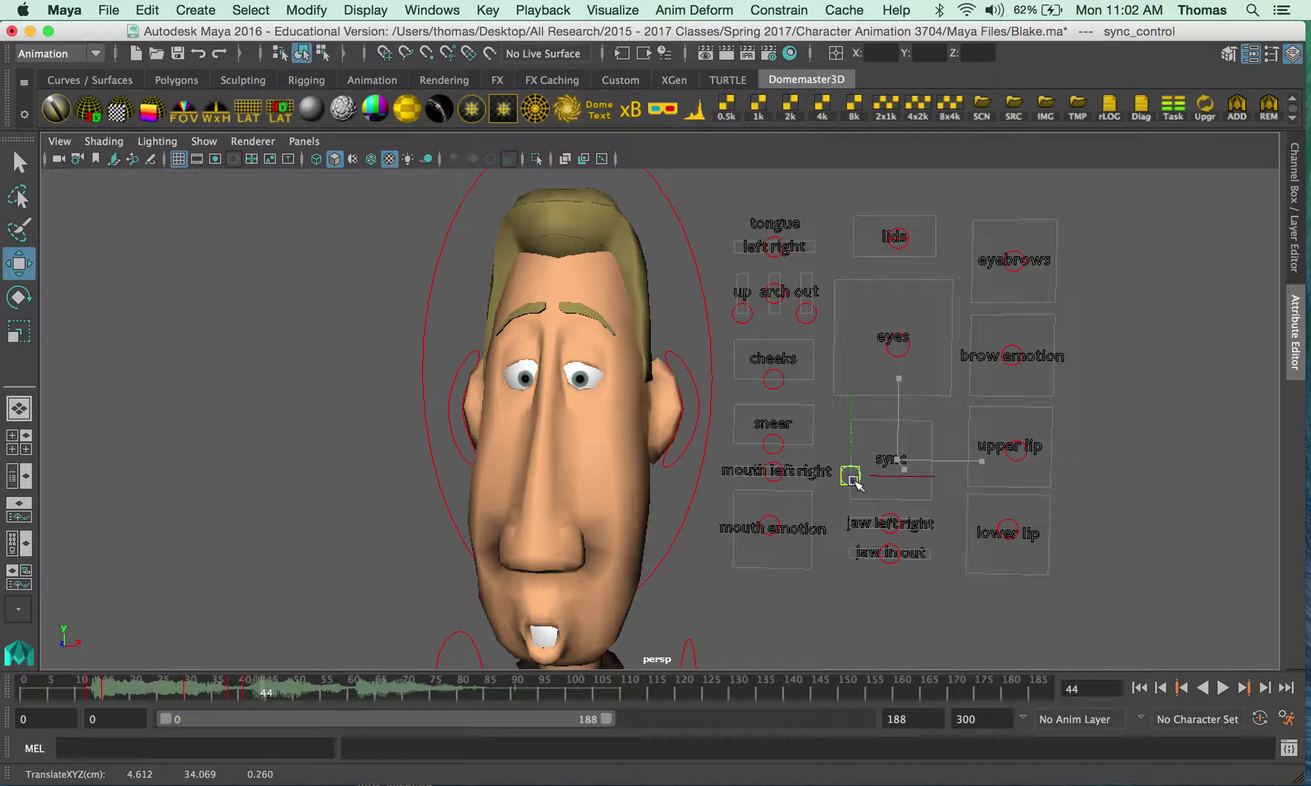
mouse_move(854, 482)
left_mouse_down()
mouse_move(862, 473)
mouse_move(861, 484)
left_mouse_up()
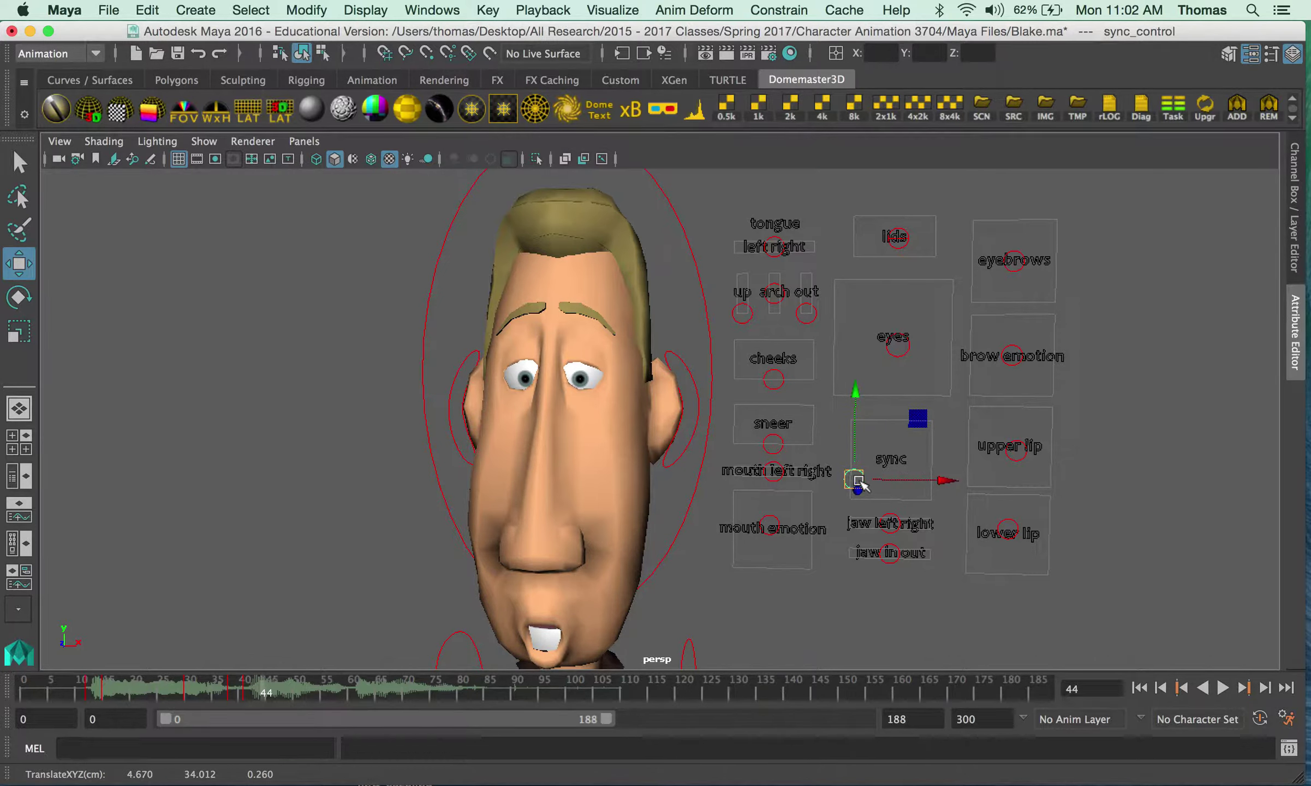
key("s")
Play to frame 50, lower sync_control to open the mouth wider, and key it.
key("alt+v")
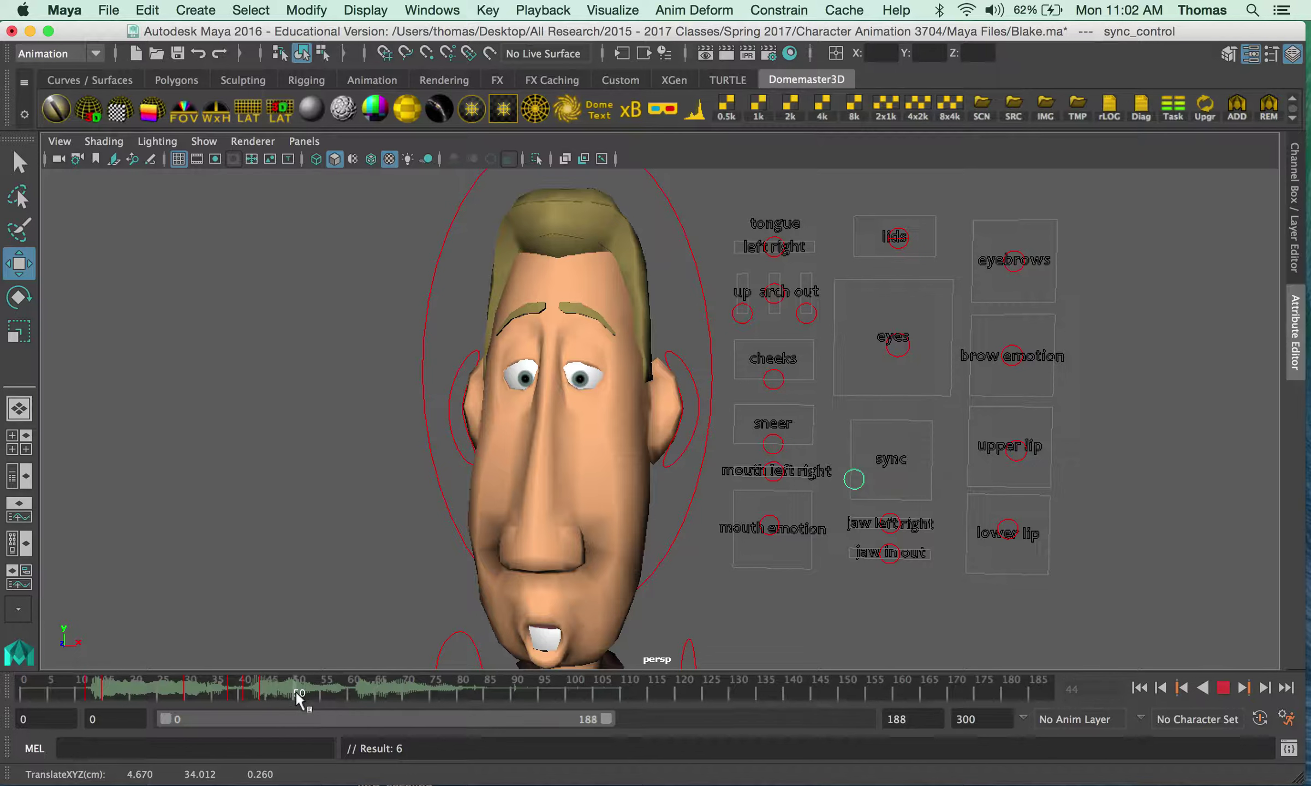
key("alt+v")
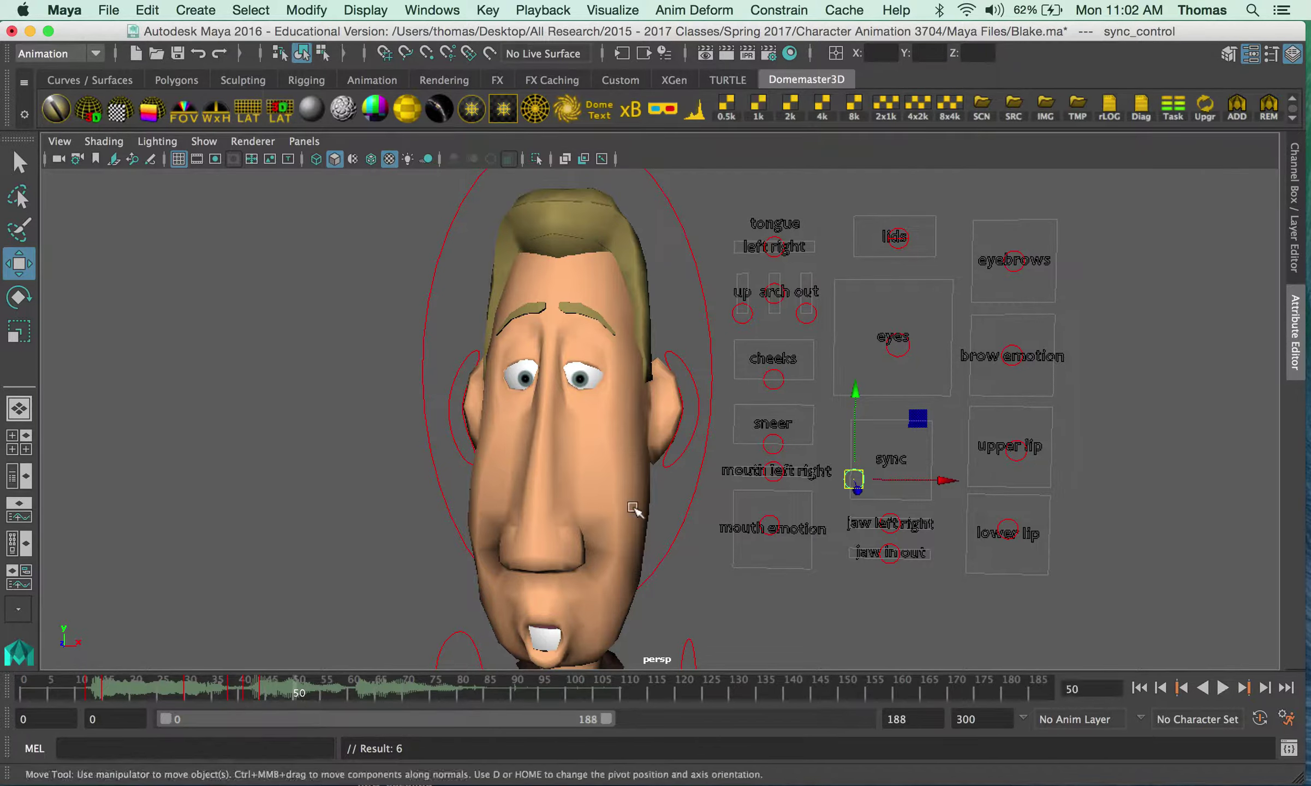
left_click_drag(841, 480, 850, 486)
key("s")
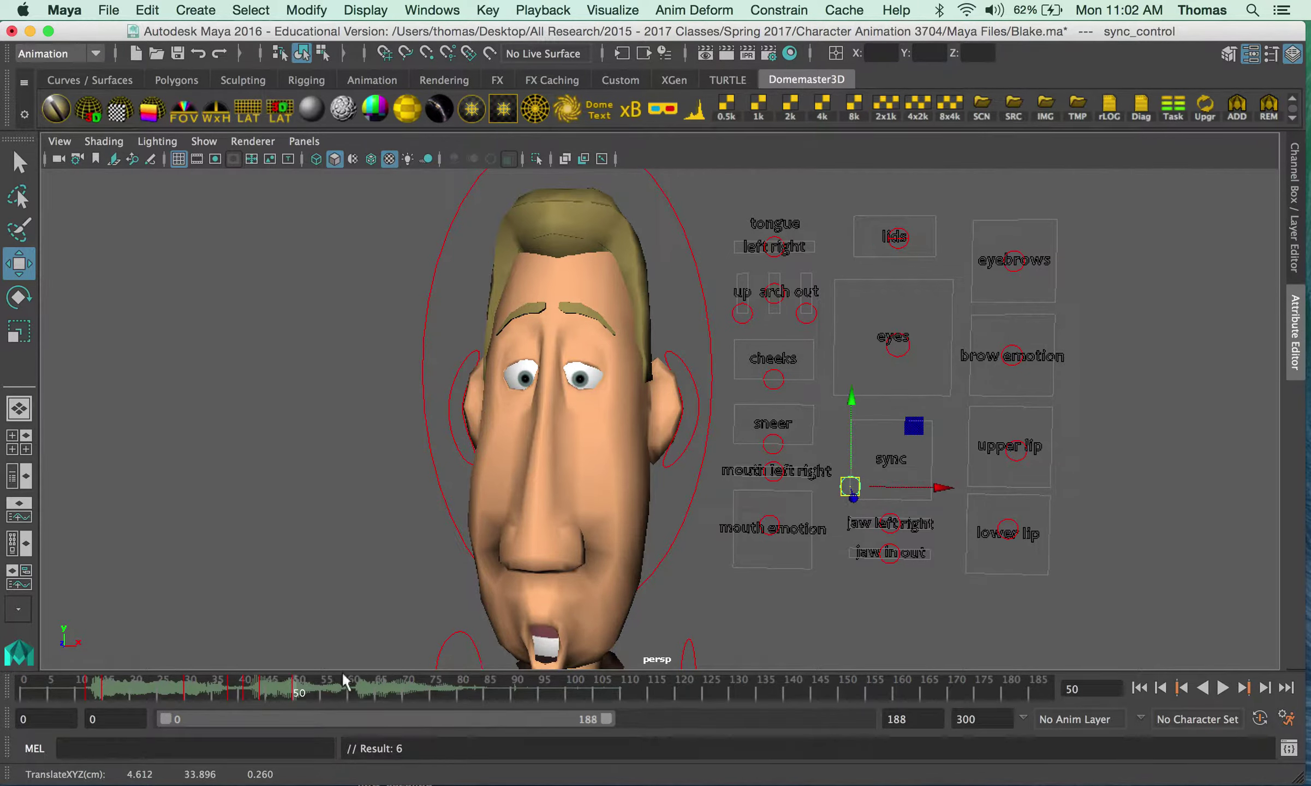
Review the playback, then key the mouth closed at frame 56.
key("alt+v")
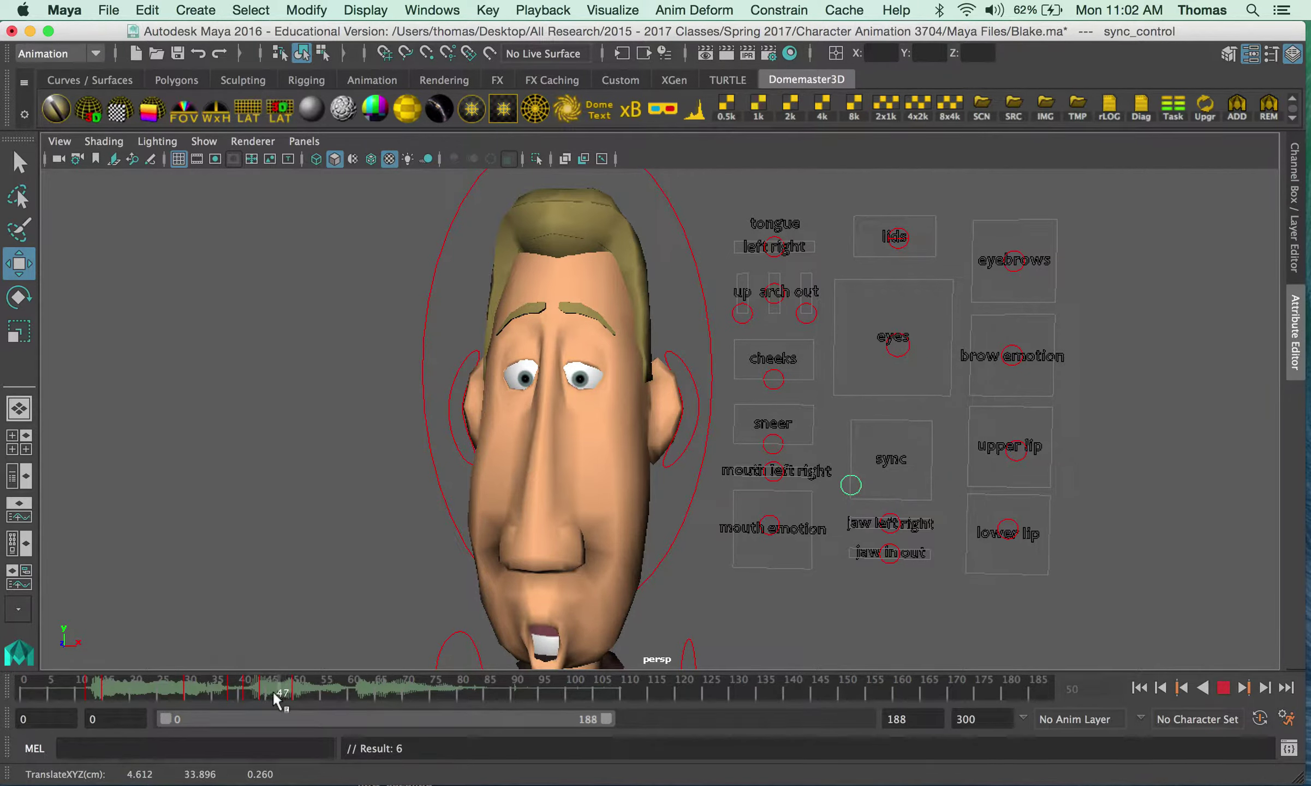
left_click(272, 694)
left_click(1223, 689)
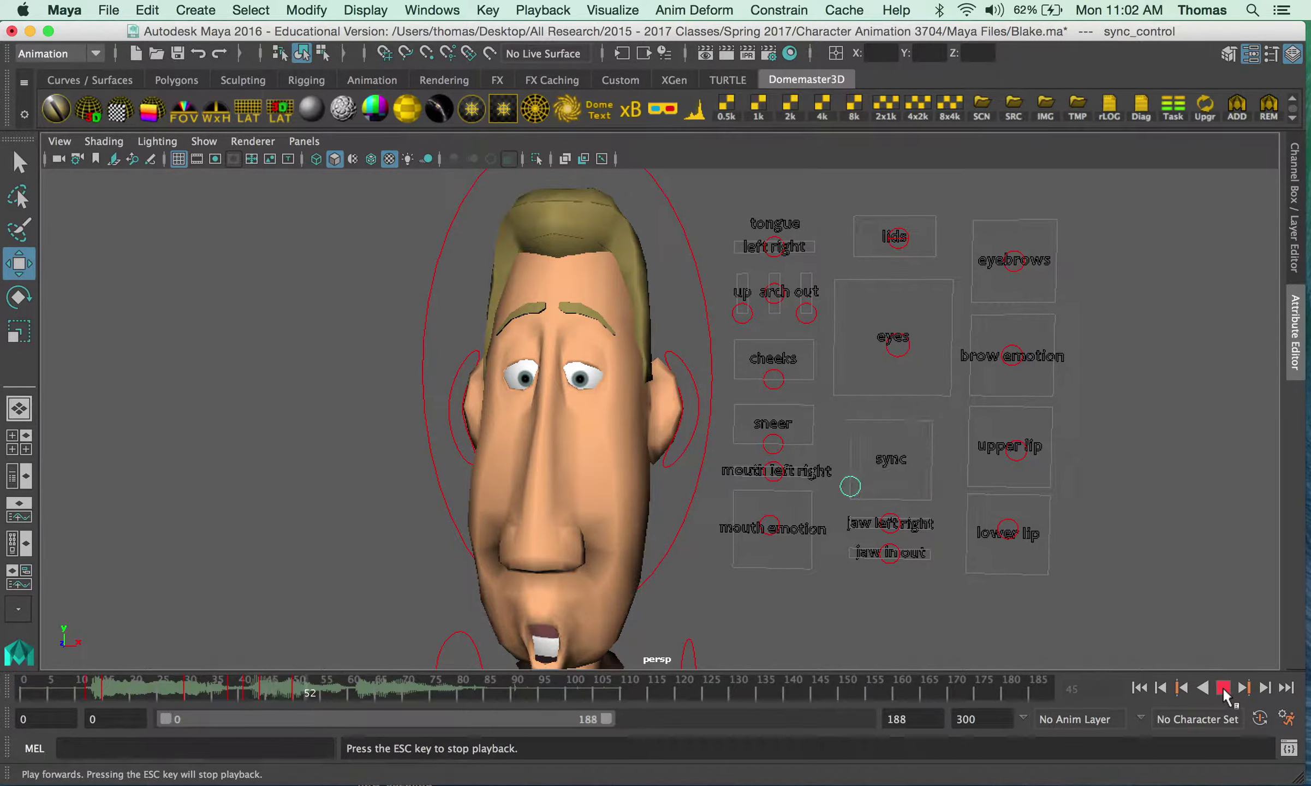
left_click(1223, 689)
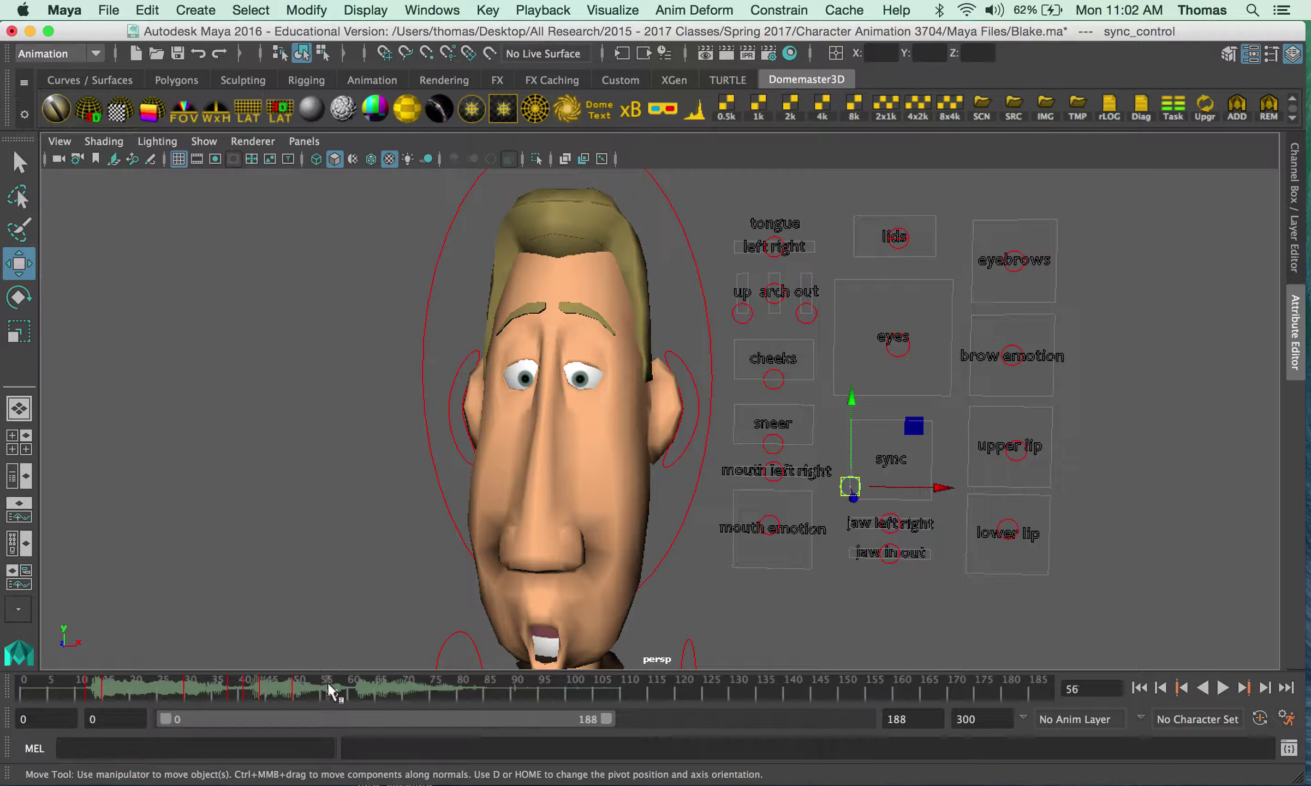
left_click_drag(849, 485, 877, 470)
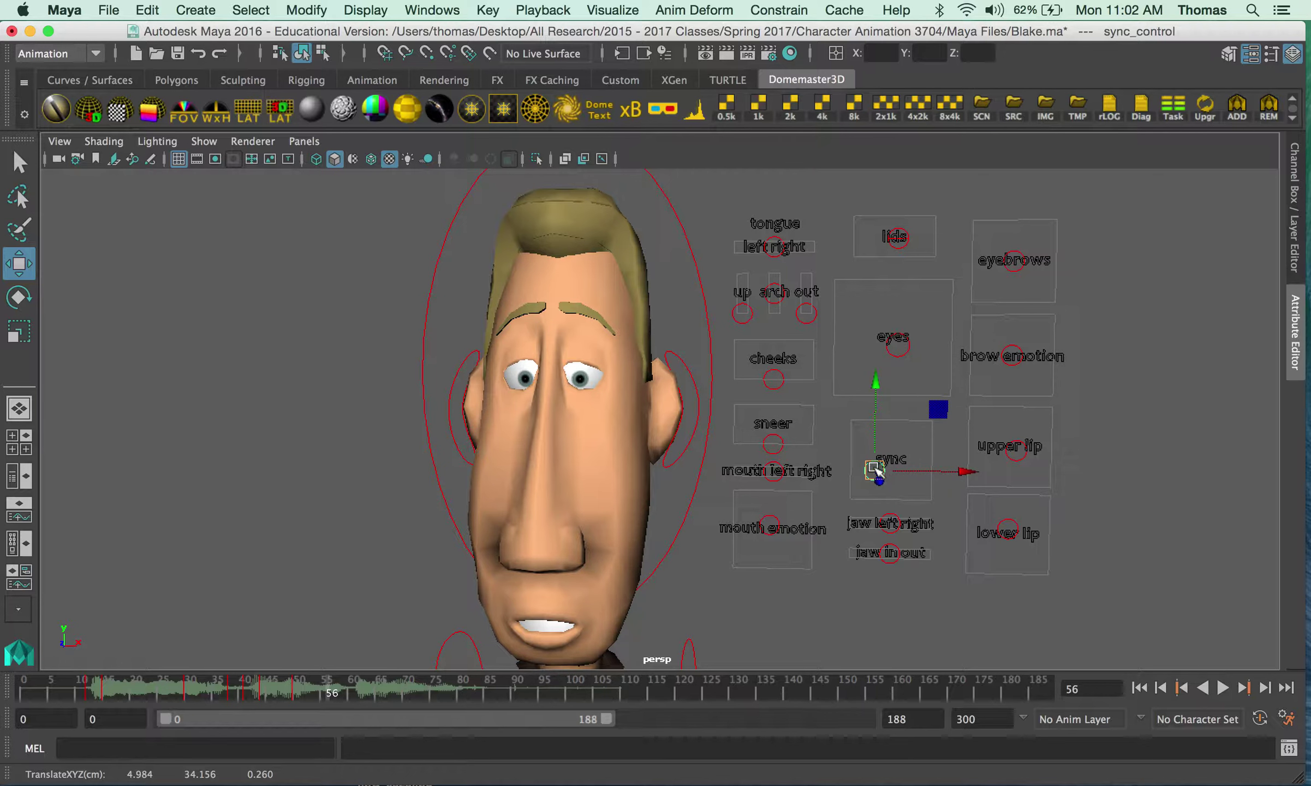
key("s")
Reshape the mouth at frame 57, then key it closed at frame 60.
left_click(337, 692)
left_click_drag(859, 473, 843, 481)
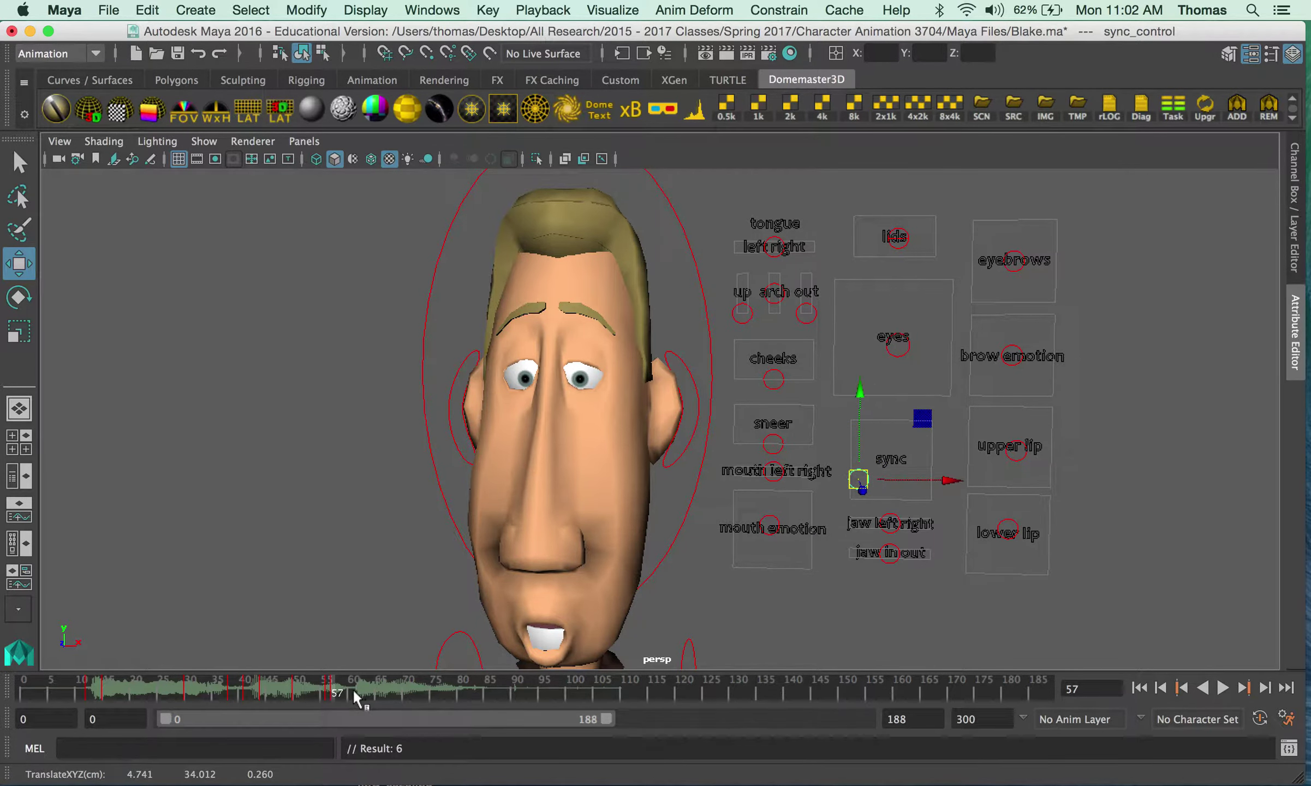
left_click_drag(349, 694, 355, 690)
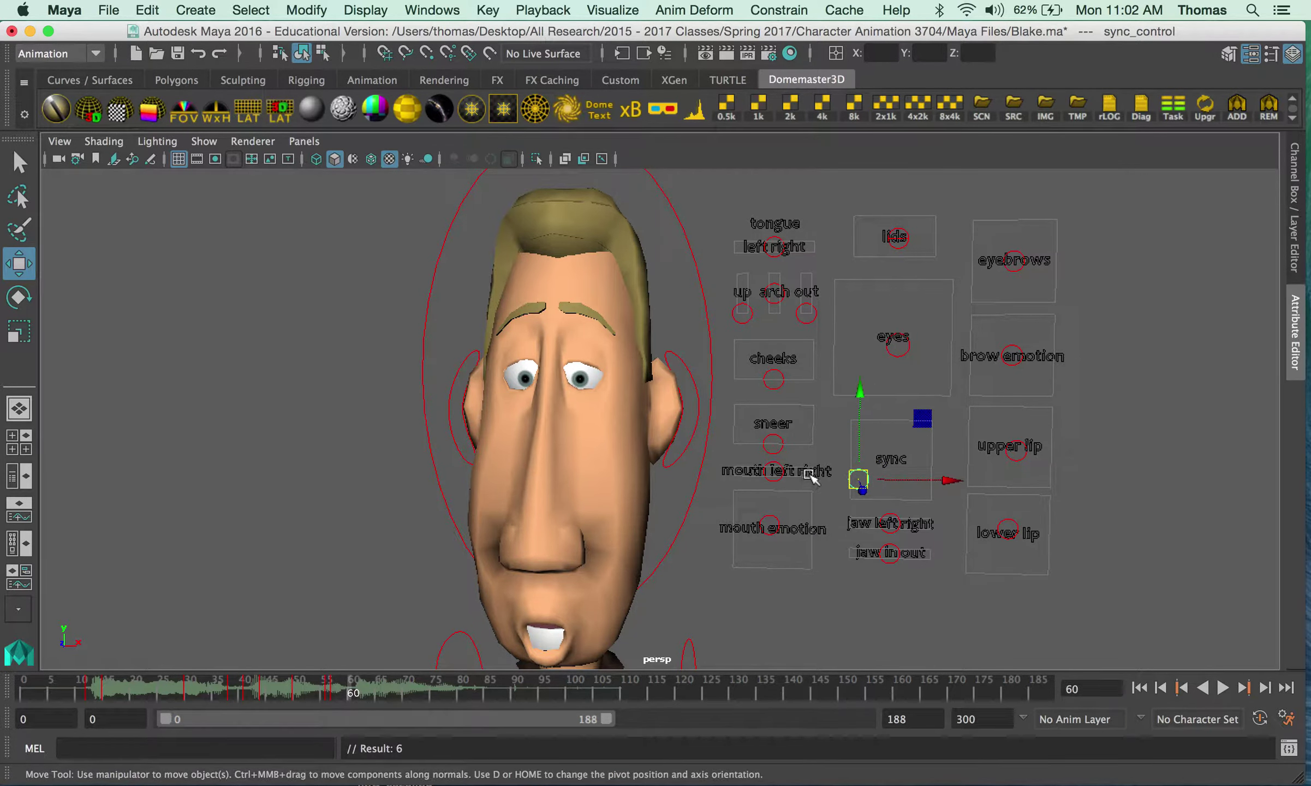
left_click_drag(863, 478, 886, 463)
key("s")
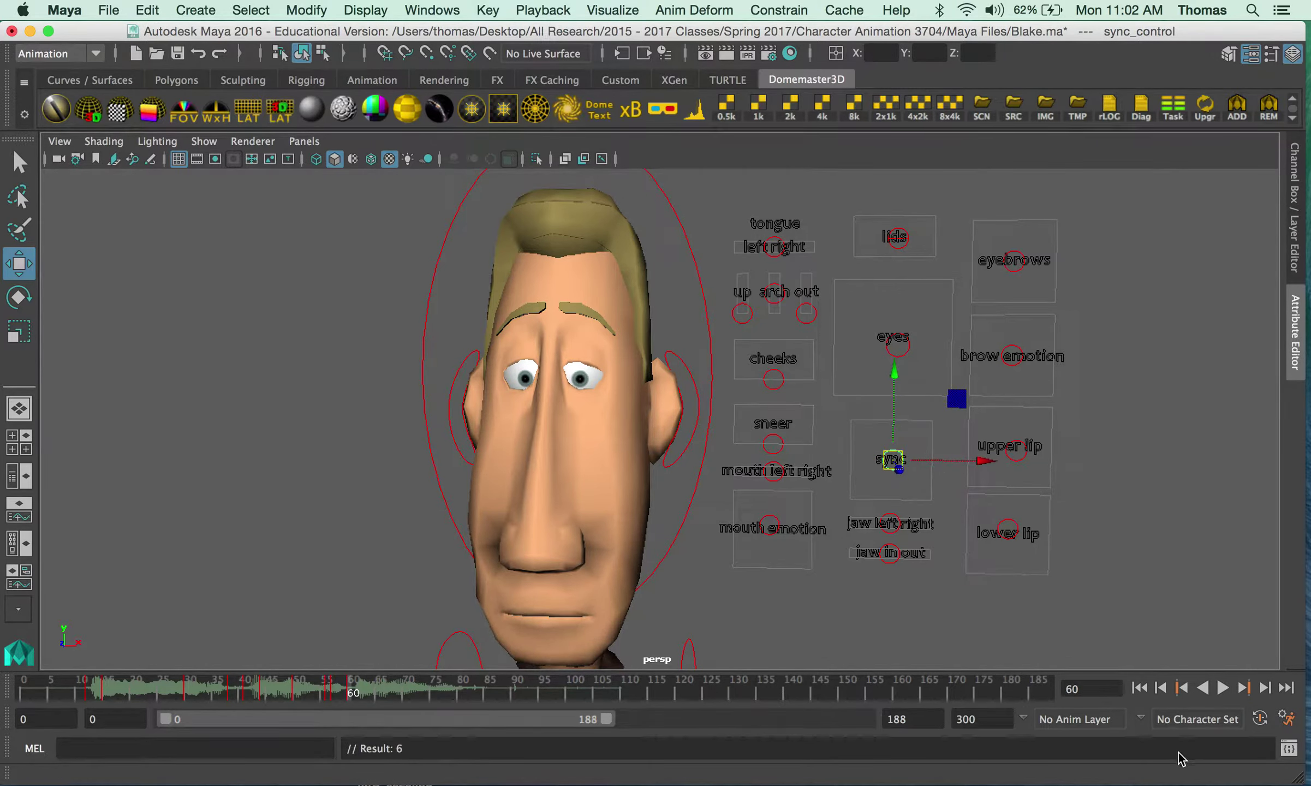
left_click(1139, 688)
left_click(1223, 687)
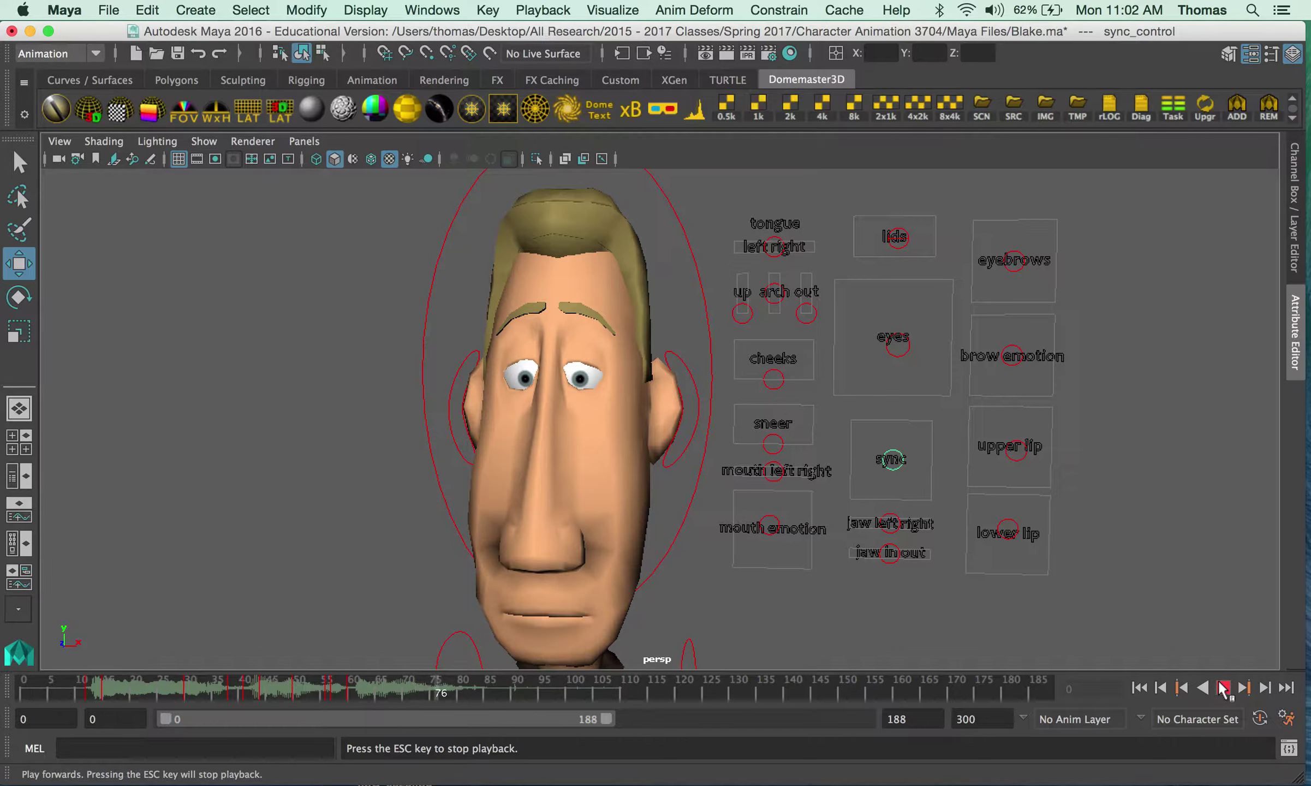
left_click(1224, 689)
left_click(355, 693)
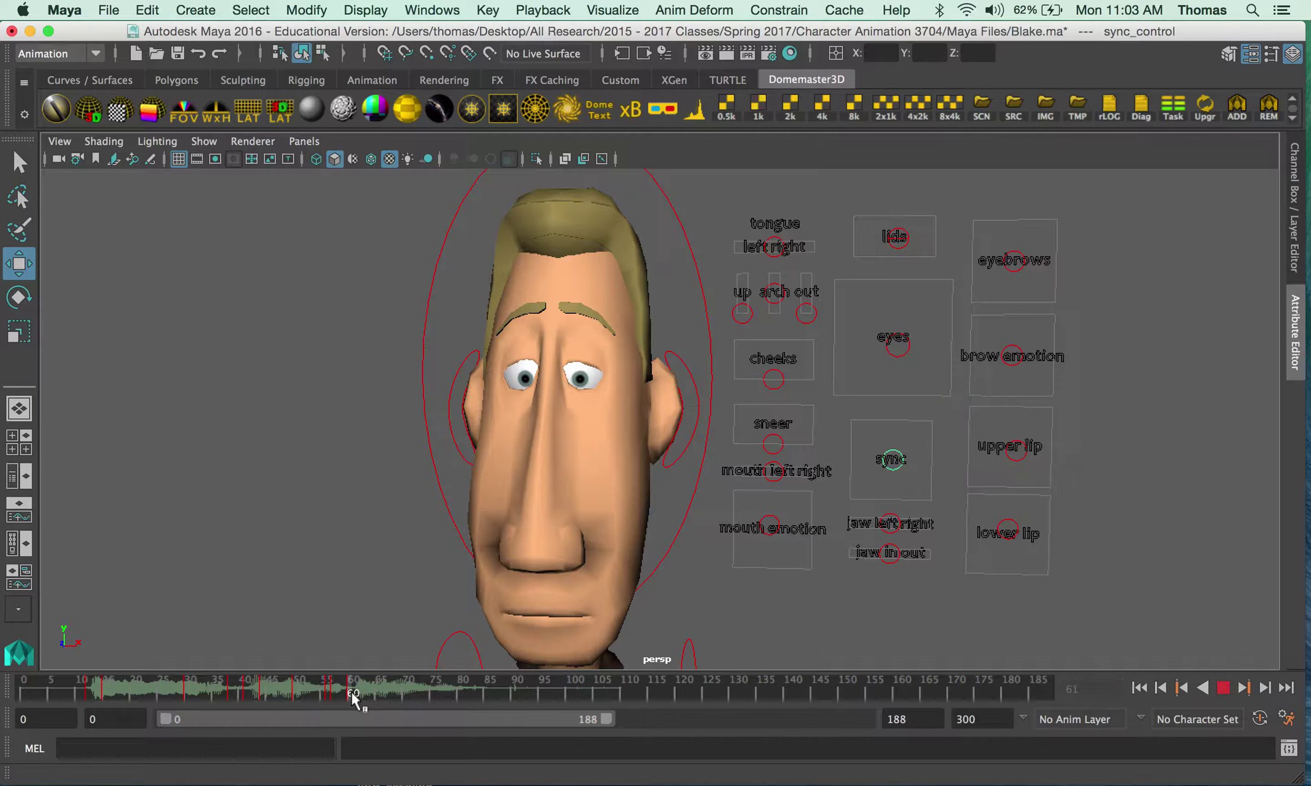
Open the mouth at frame 62 and key a grin at frame 66.
left_click(364, 695)
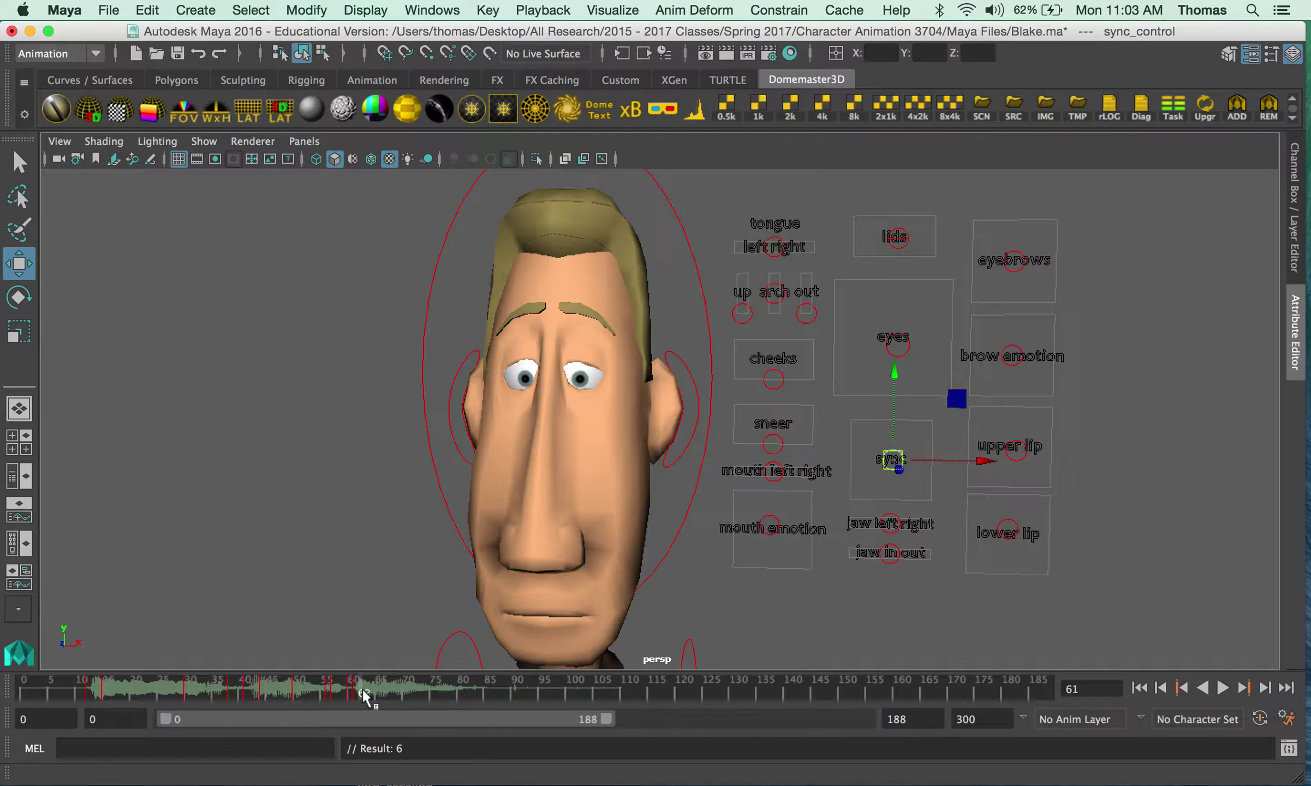
left_click_drag(880, 474, 865, 484)
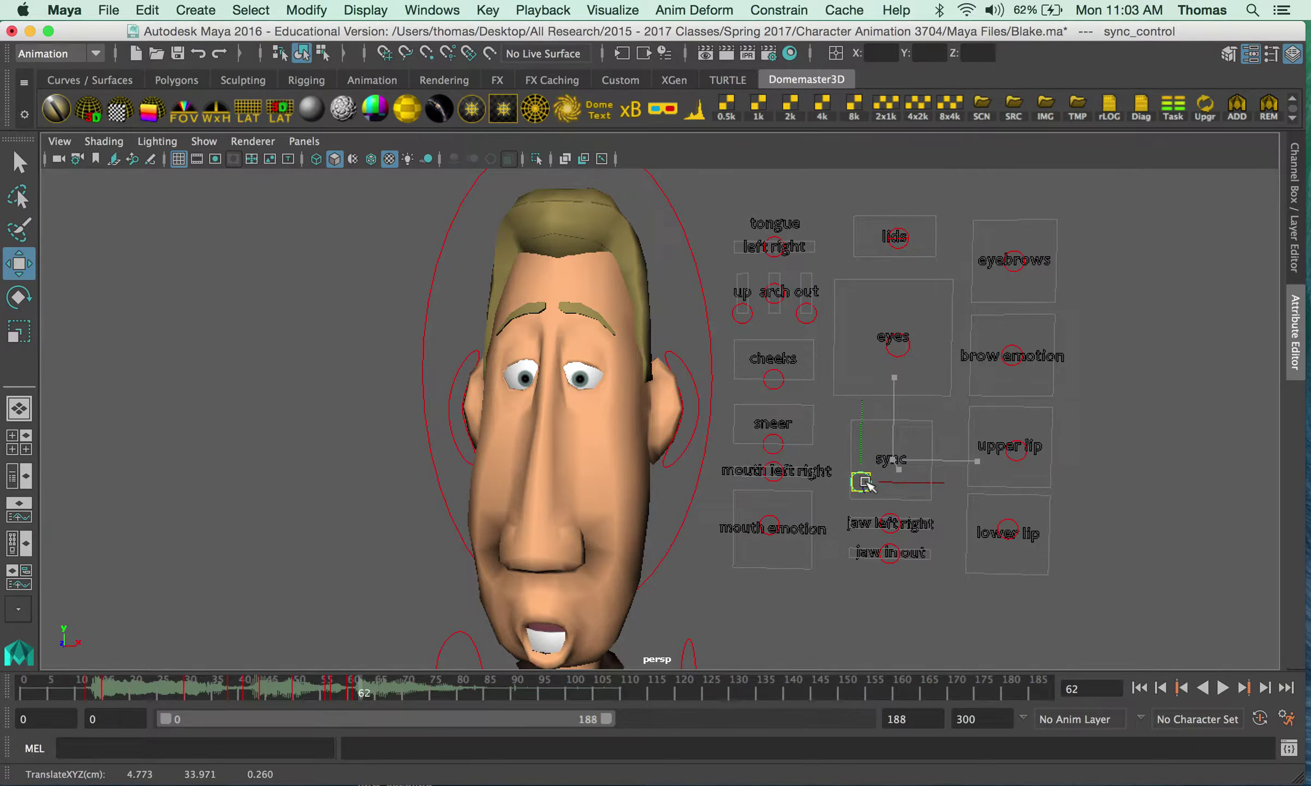
left_click(385, 690)
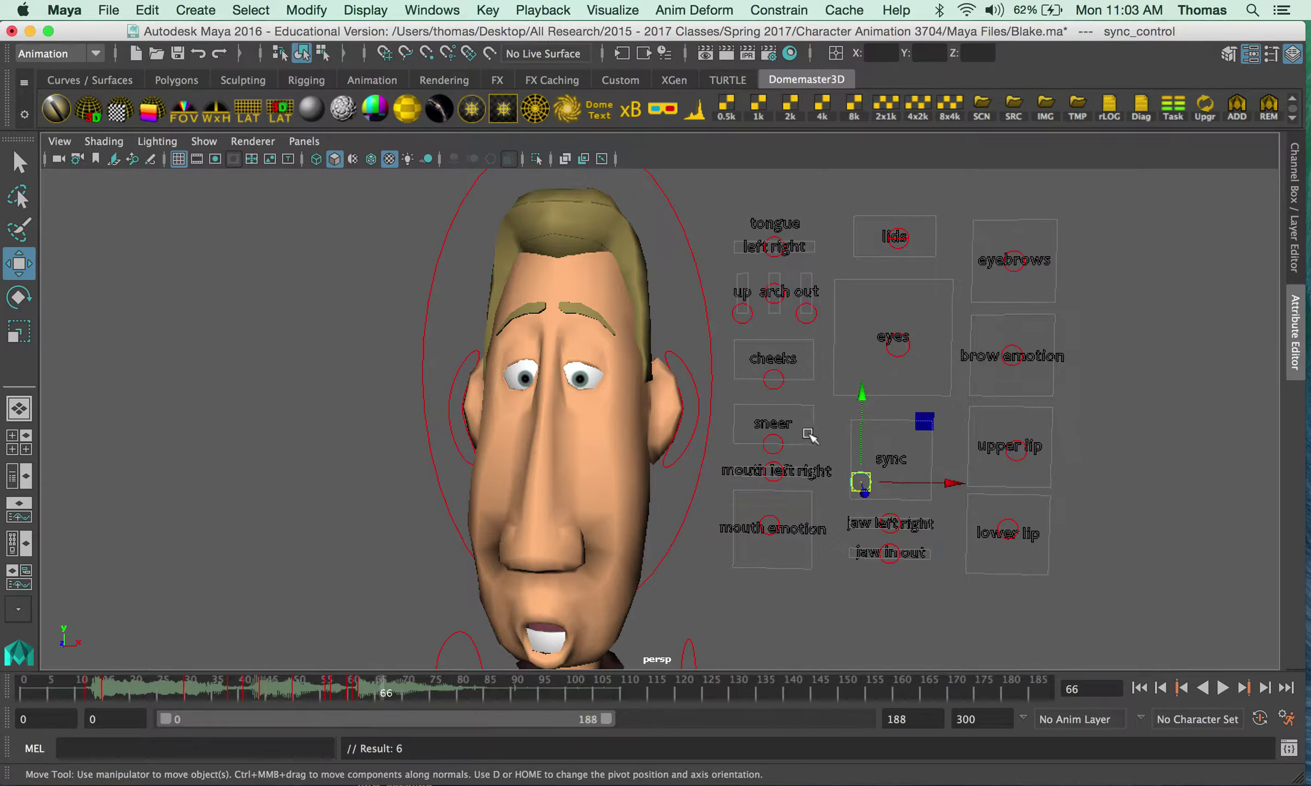
left_click_drag(859, 482, 887, 474)
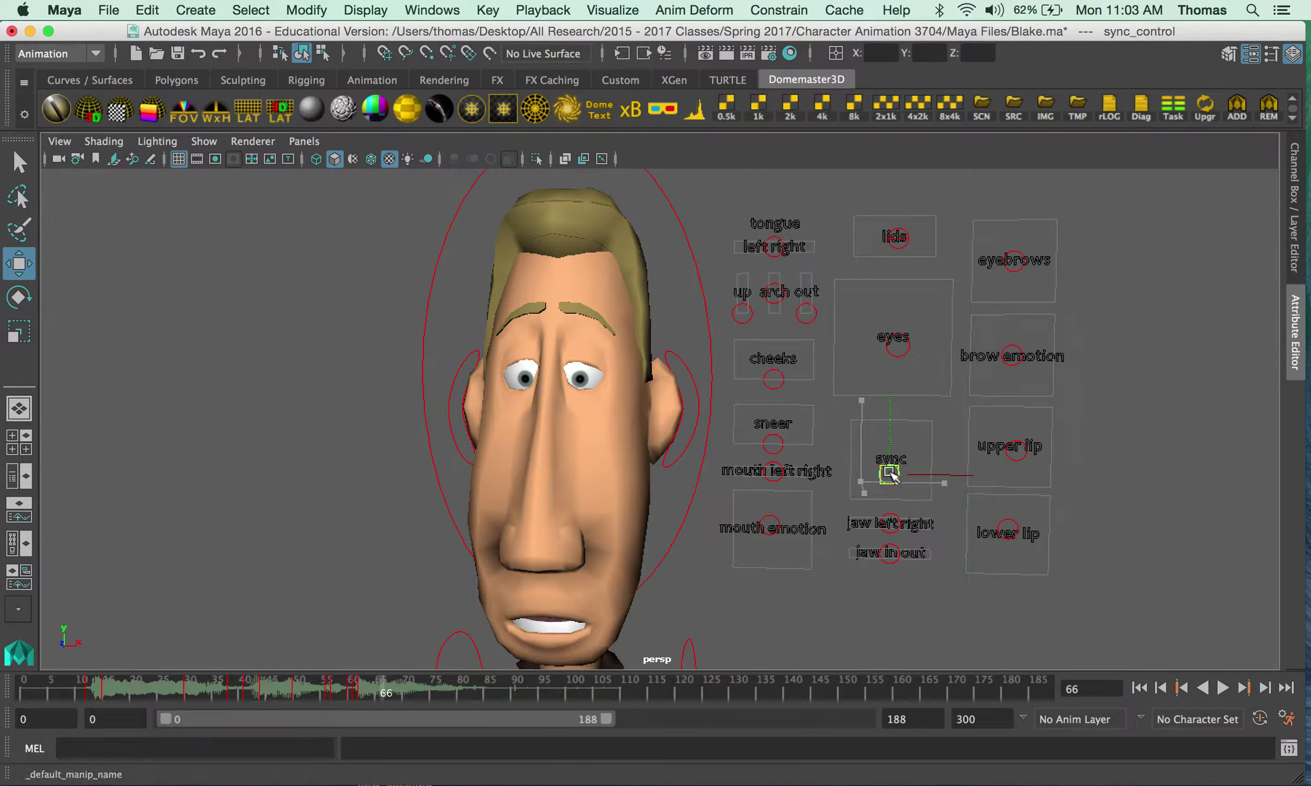
key("s")
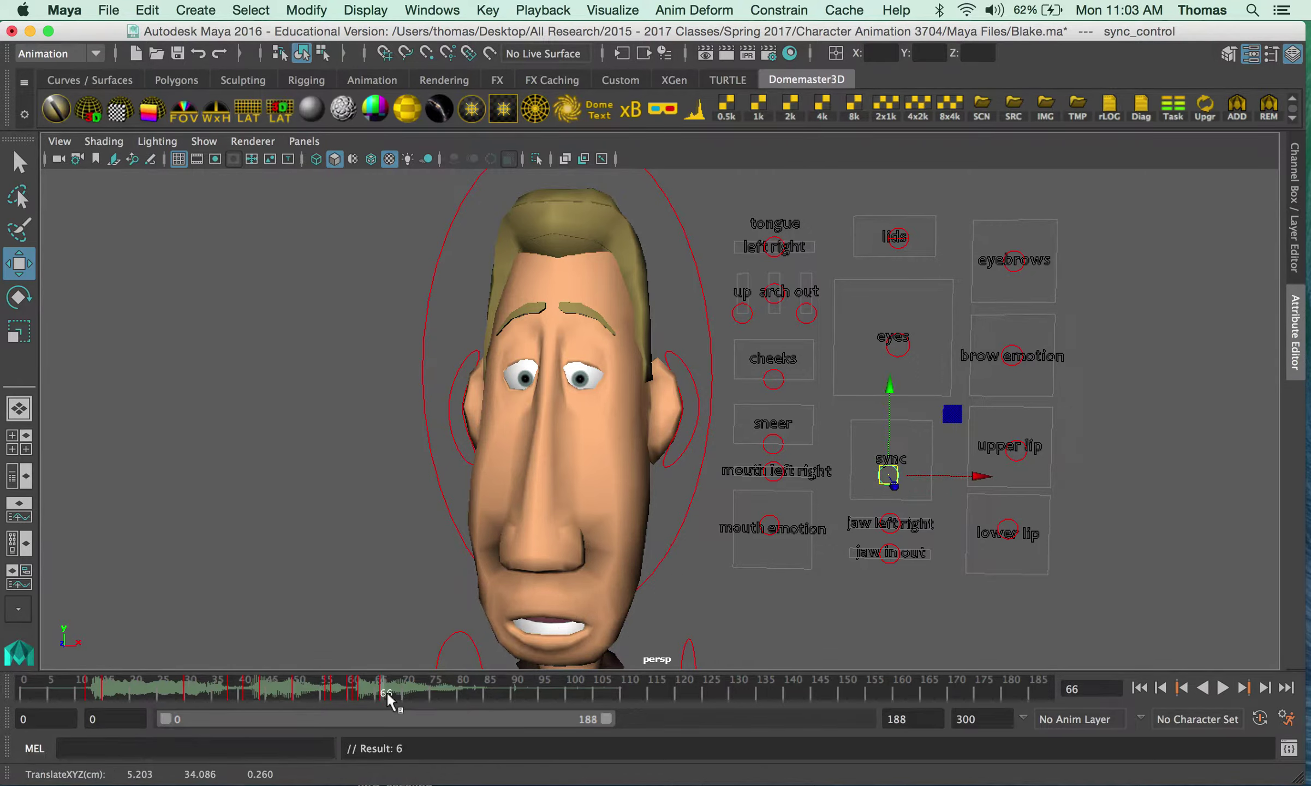
Key the mouth closed at frame 69 and open at frame 71.
left_click_drag(386, 691, 401, 693)
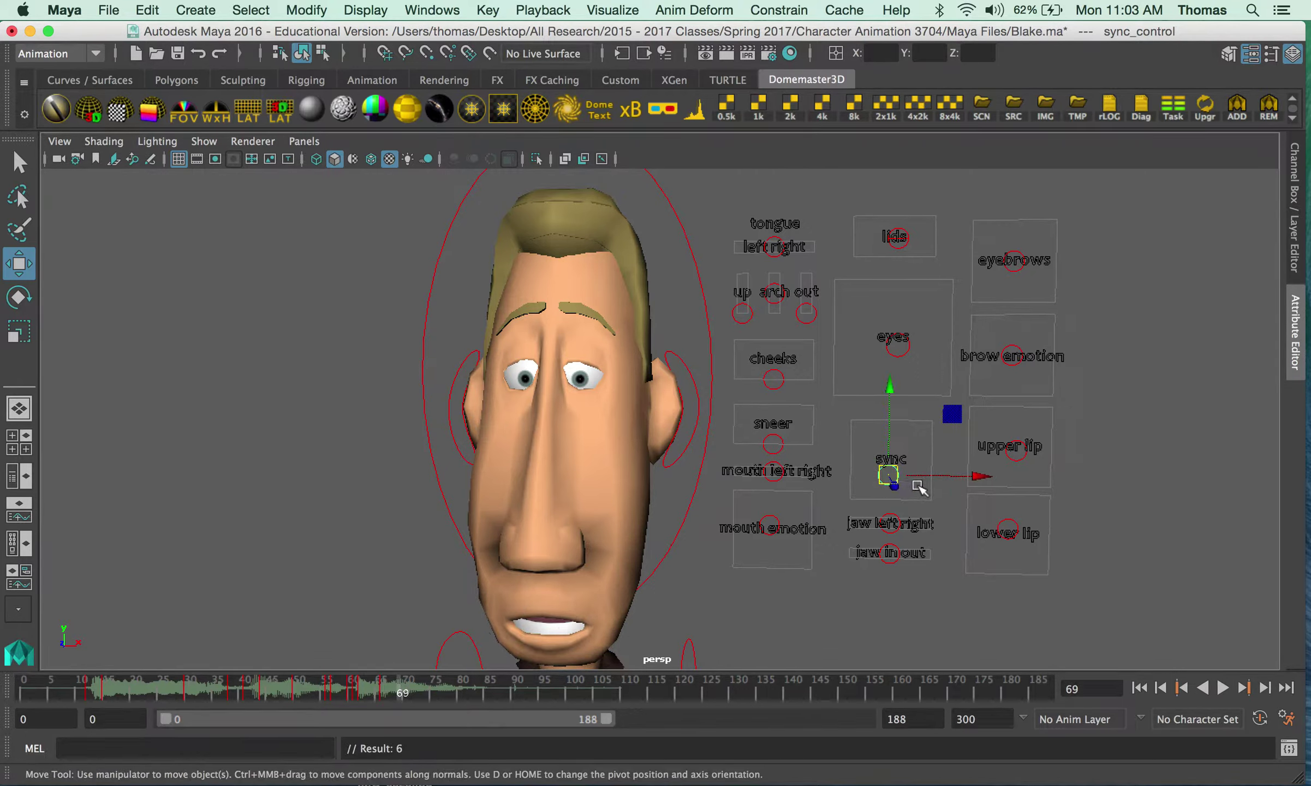
left_click_drag(888, 475, 871, 467)
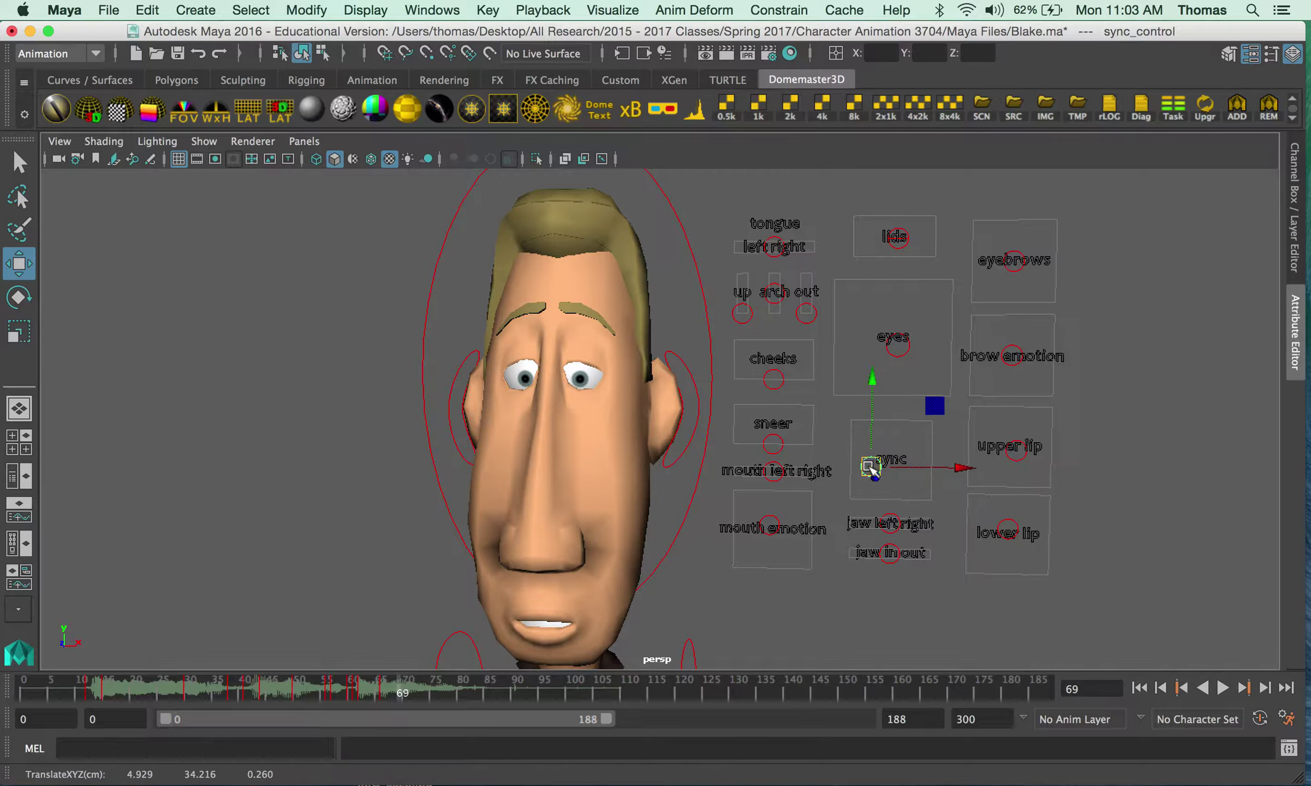
key("s")
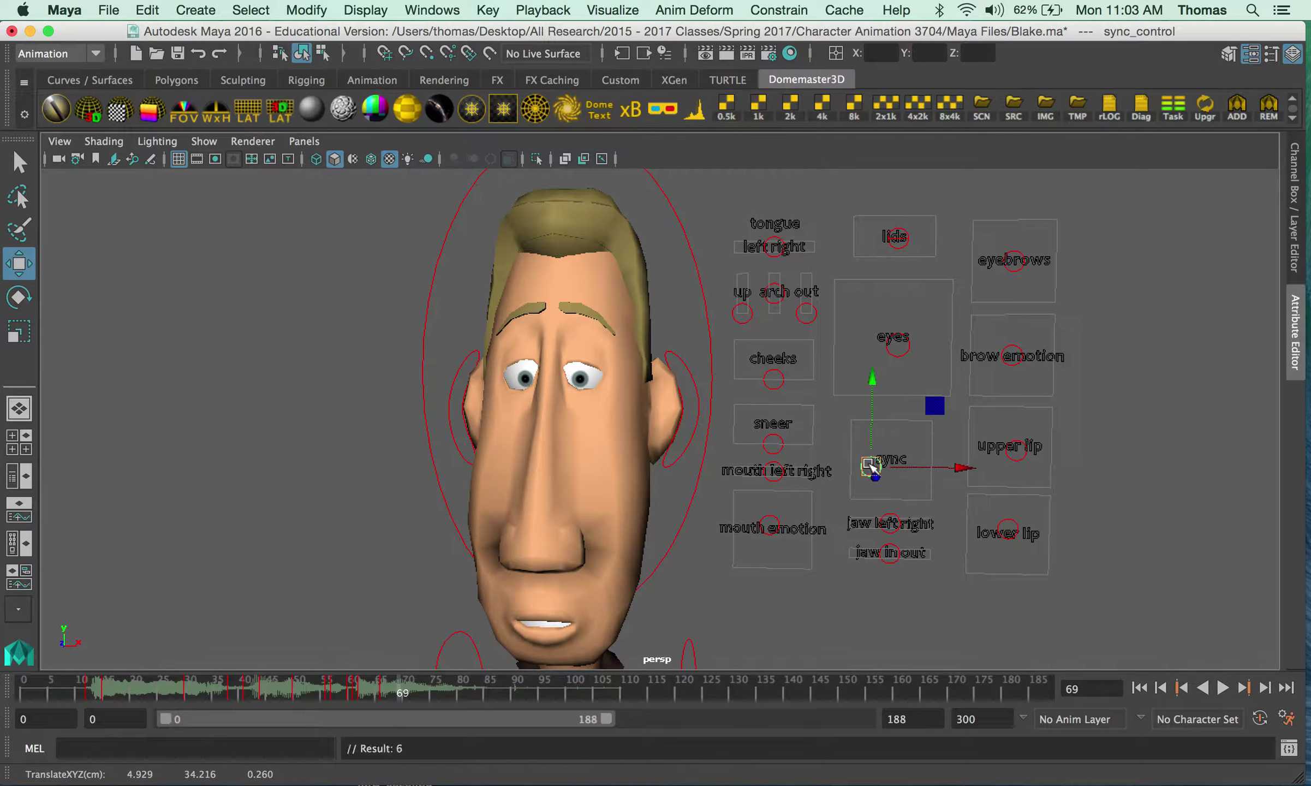
left_click(414, 688)
left_click_drag(872, 468, 866, 483)
key("s")
Play ahead to frame 82 and key the mouth pushed closed there.
key("alt+v")
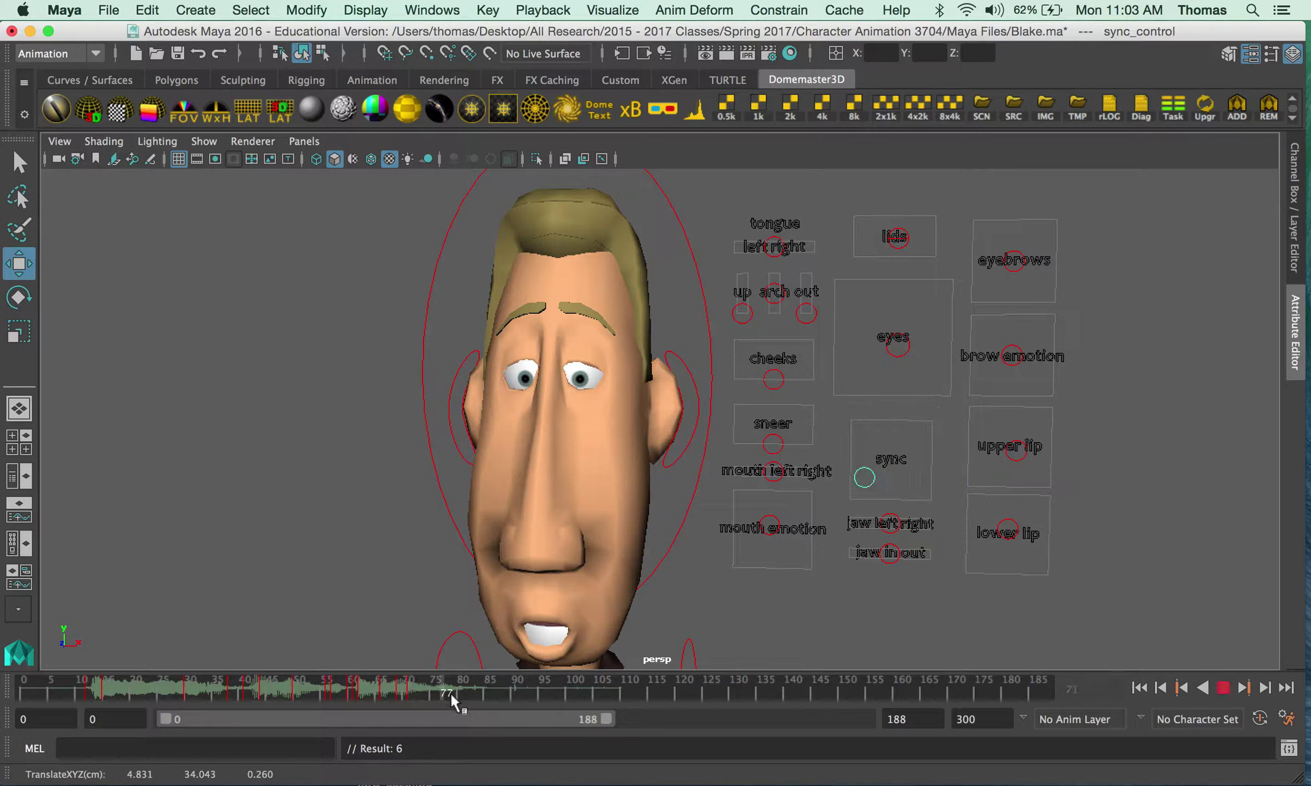
key("alt+v")
left_click_drag(865, 475, 895, 461)
key("s")
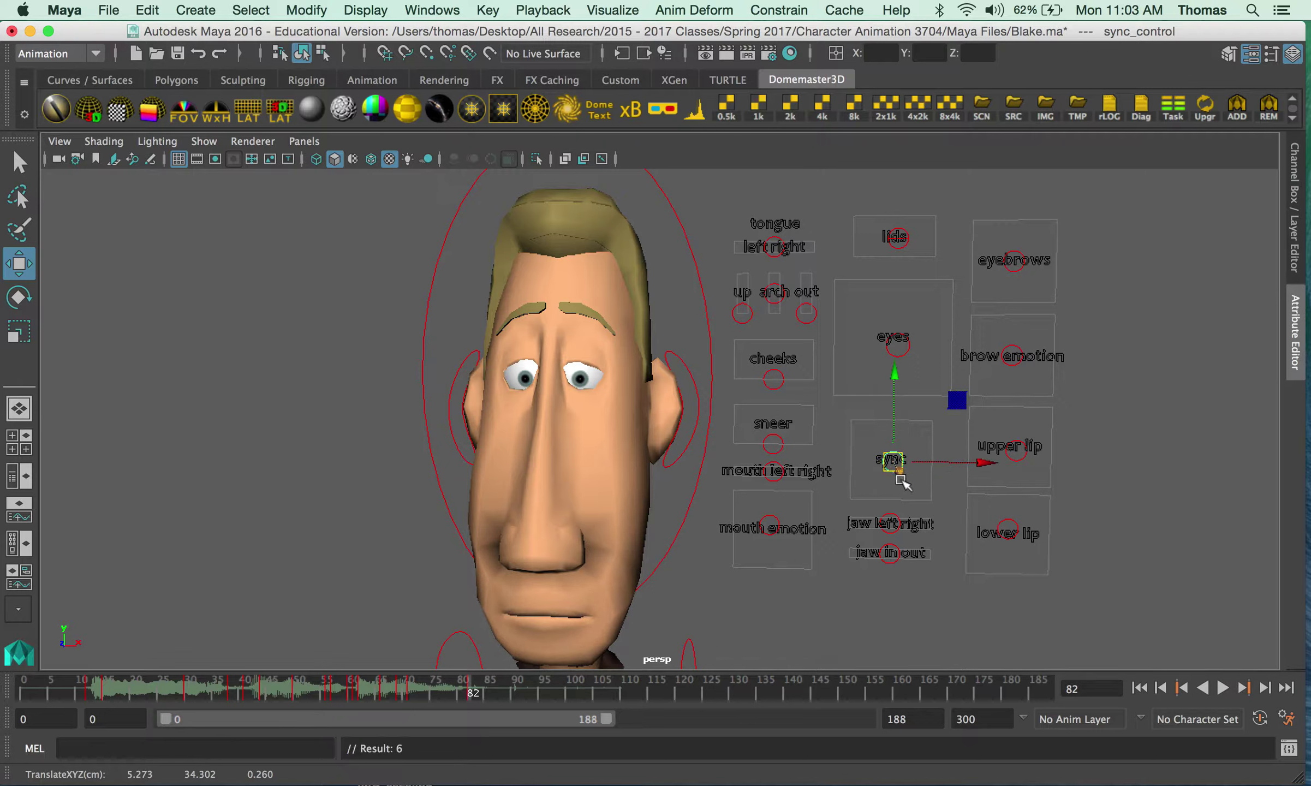
Play the lip-sync from frame 0 twice, stopping the second run at frame 101.
left_click(1139, 687)
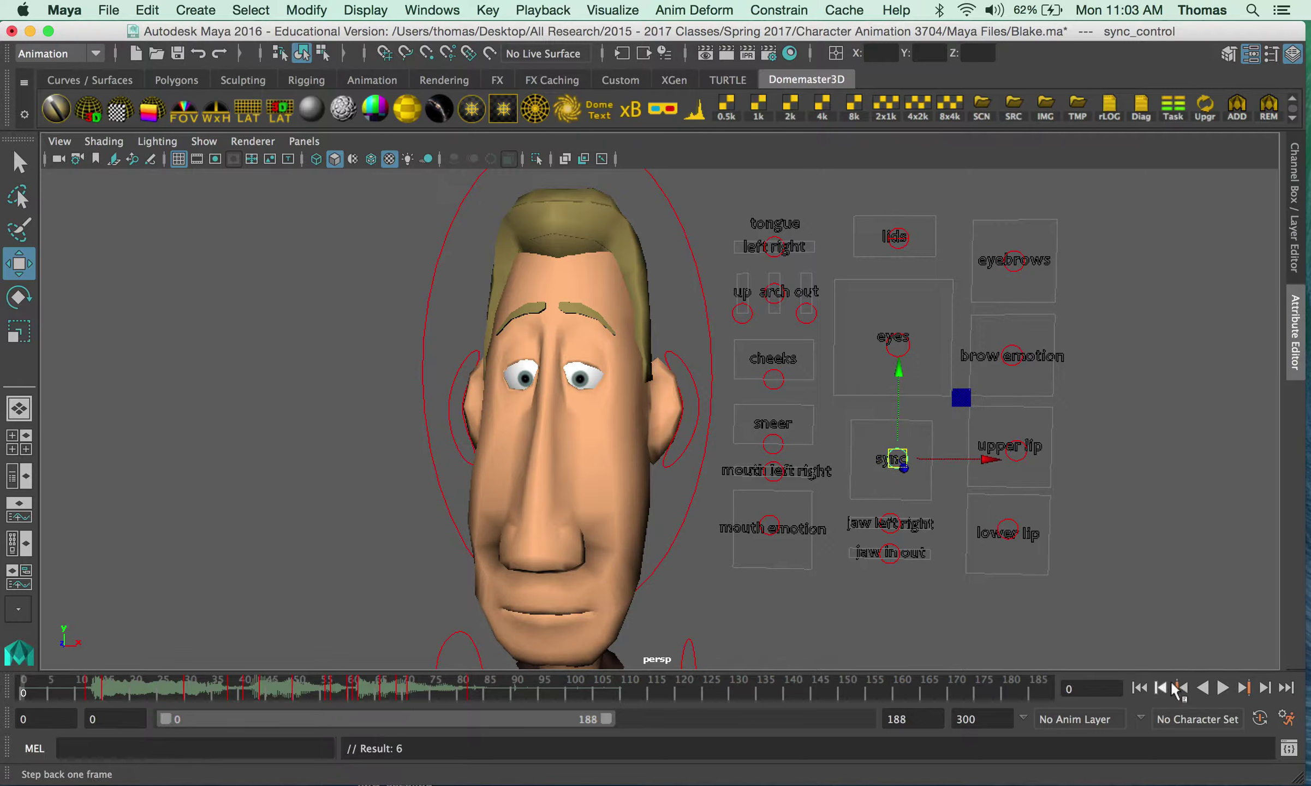
left_click(1221, 688)
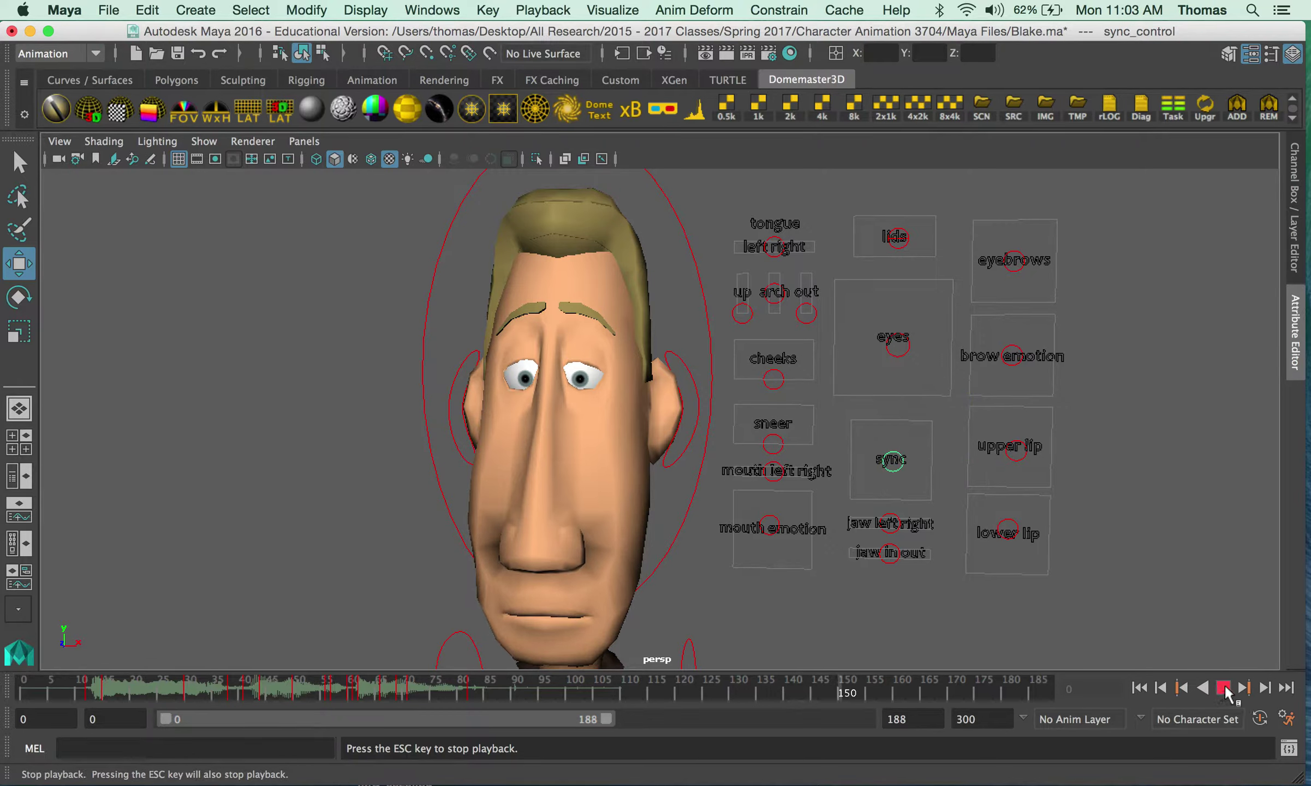
left_click(1223, 688)
left_click(1139, 687)
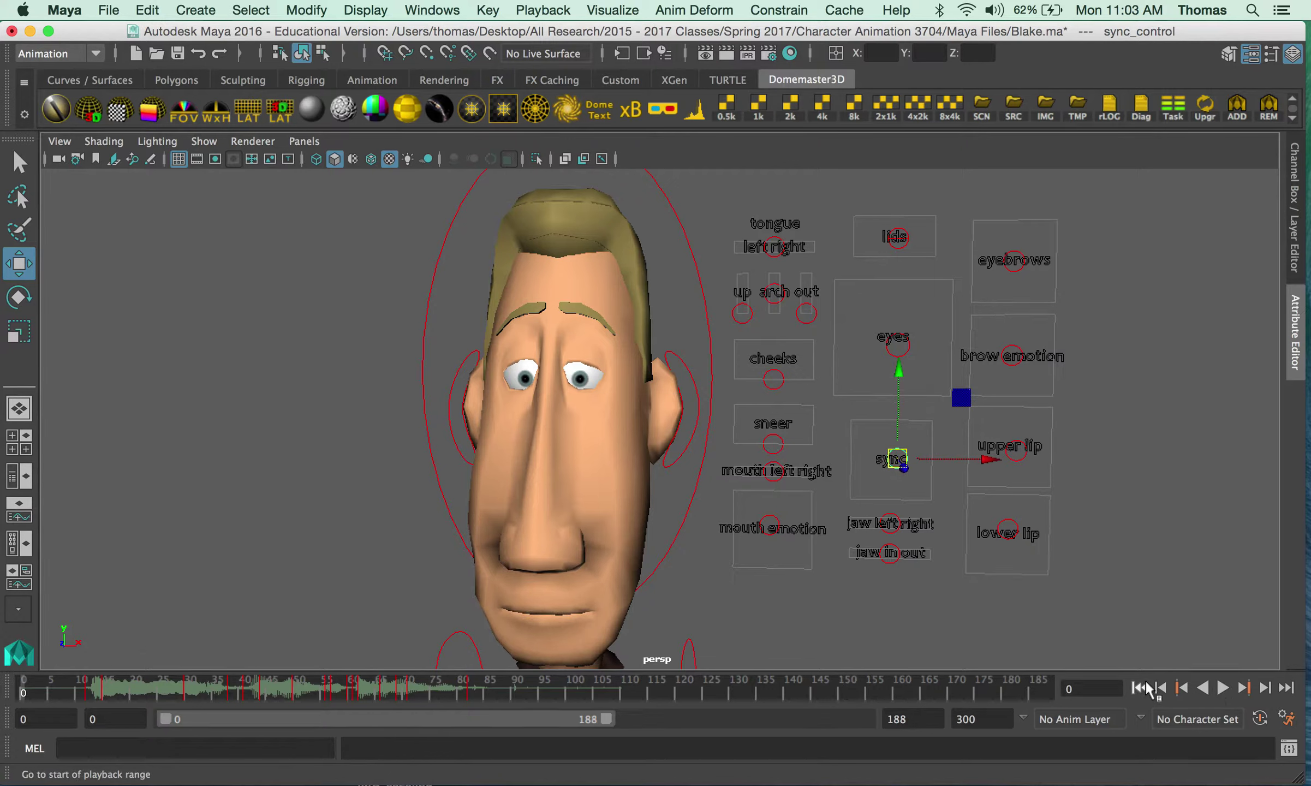
left_click(1221, 688)
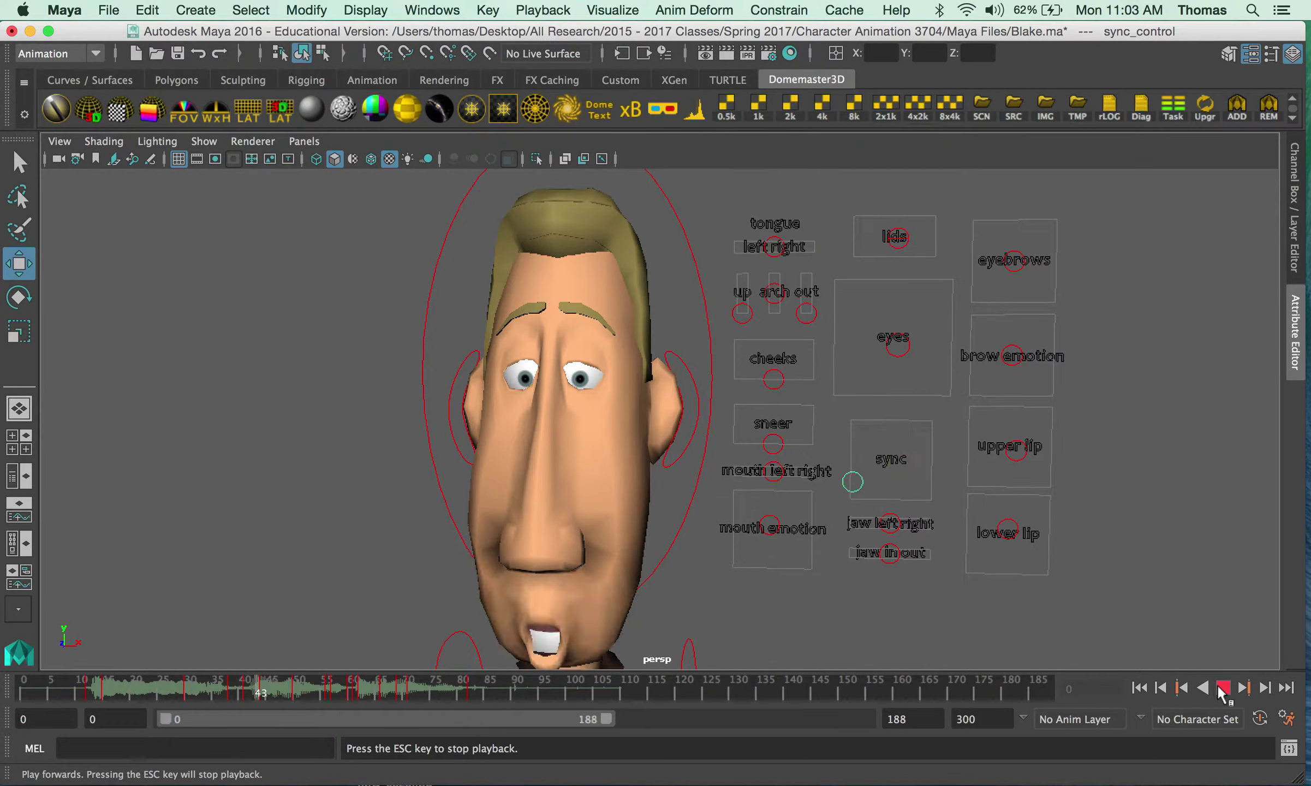
left_click(1223, 688)
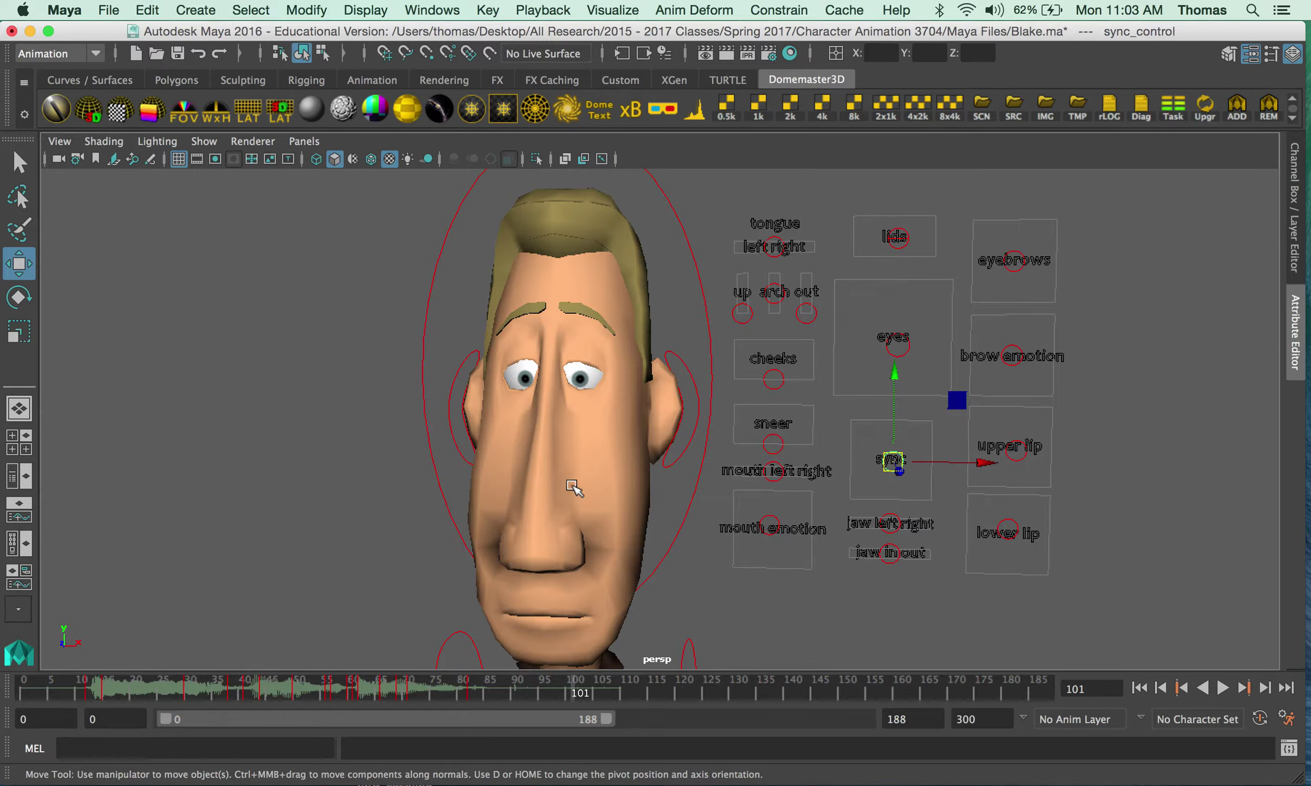
Nudge the eyes control, reselect sync_control, and switch to QuickTime Player.
left_click(898, 344)
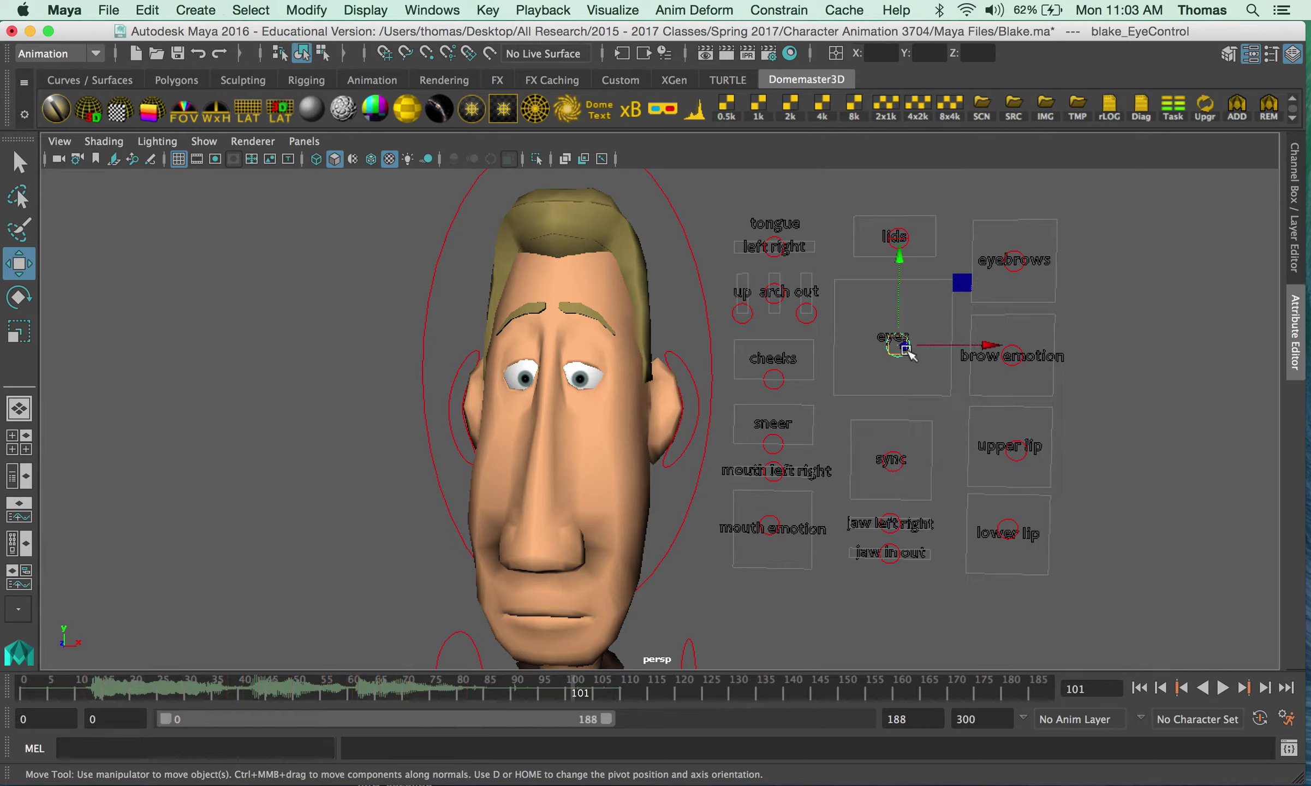
left_click_drag(901, 342, 897, 355)
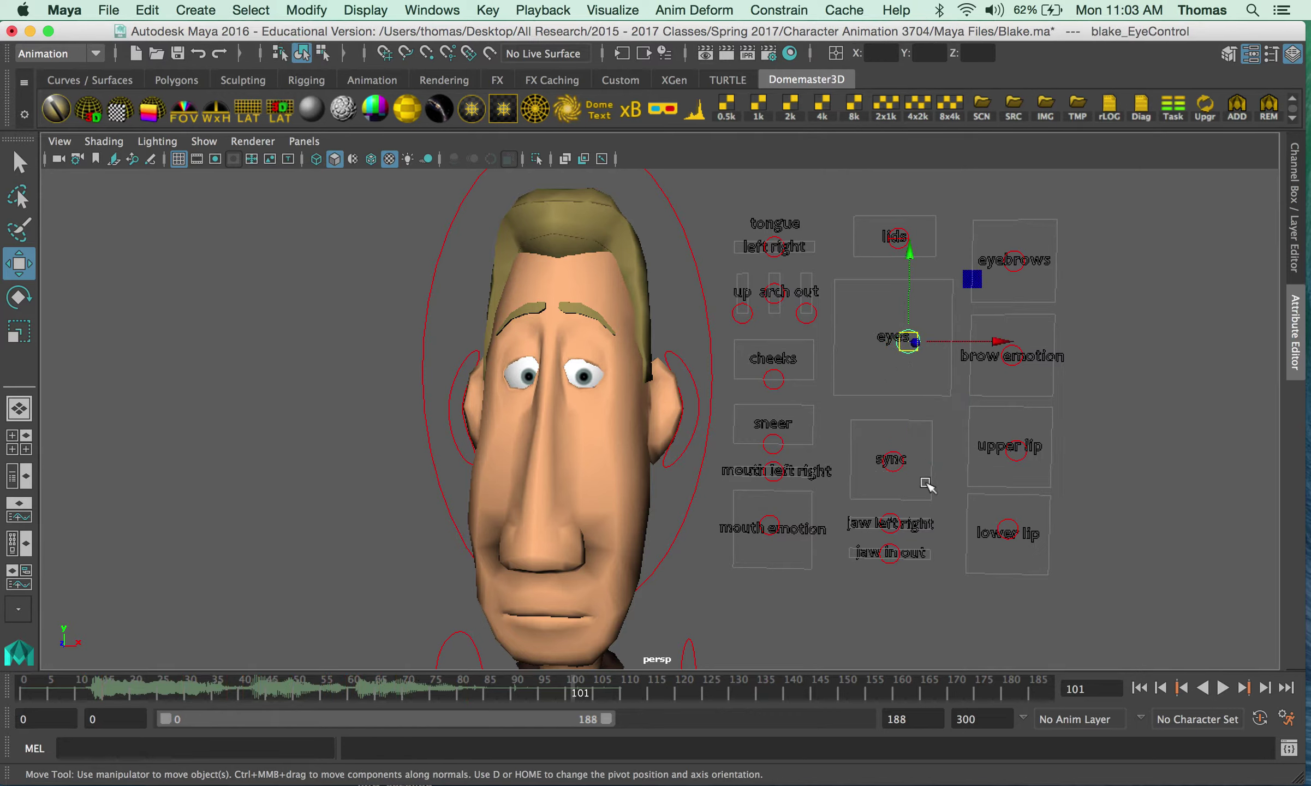
left_click(903, 472)
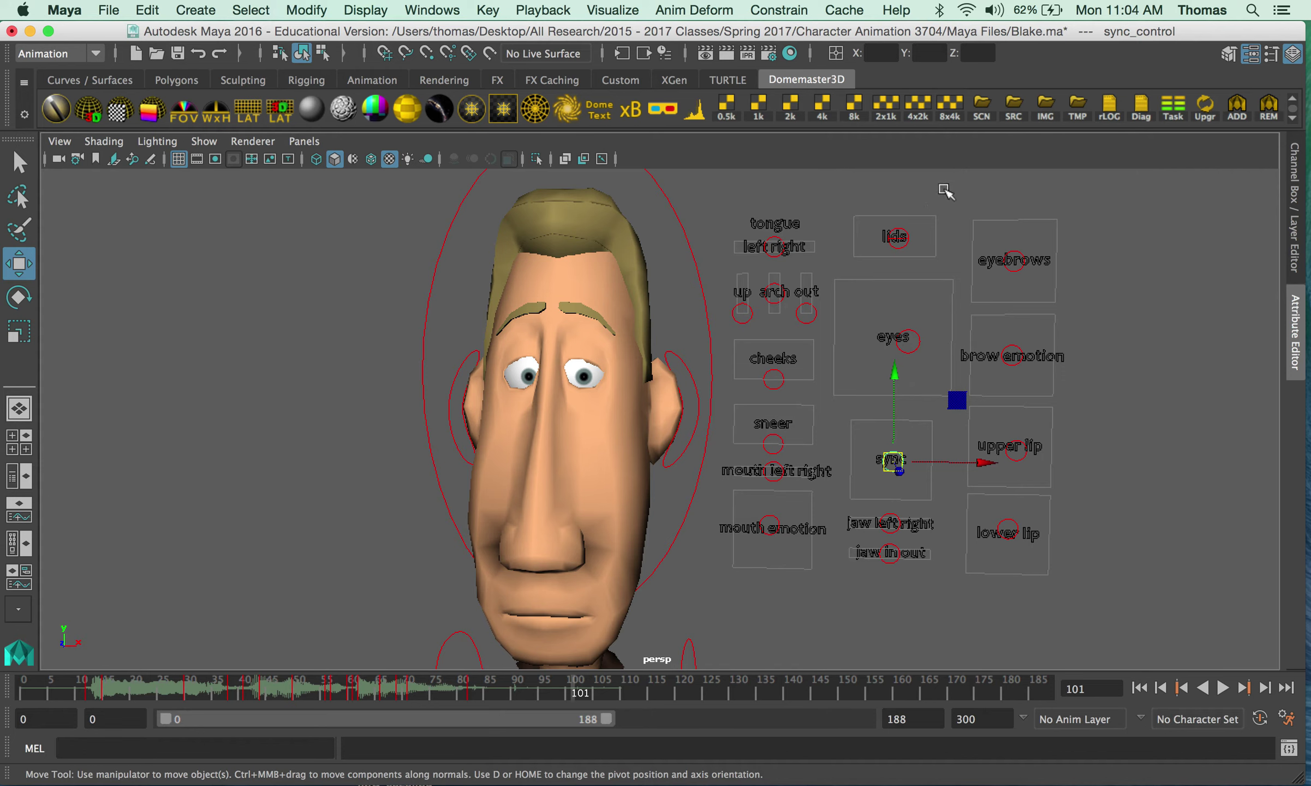
key("super+Tab")
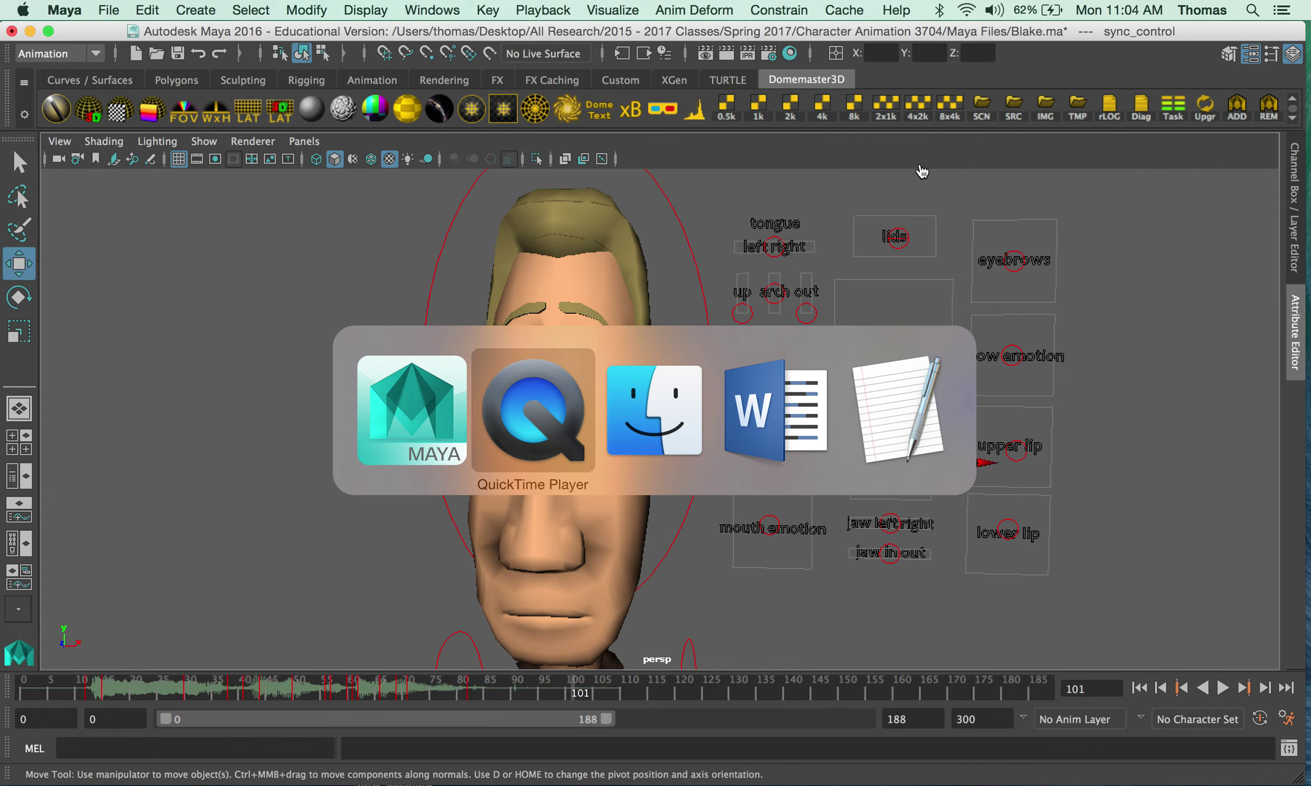